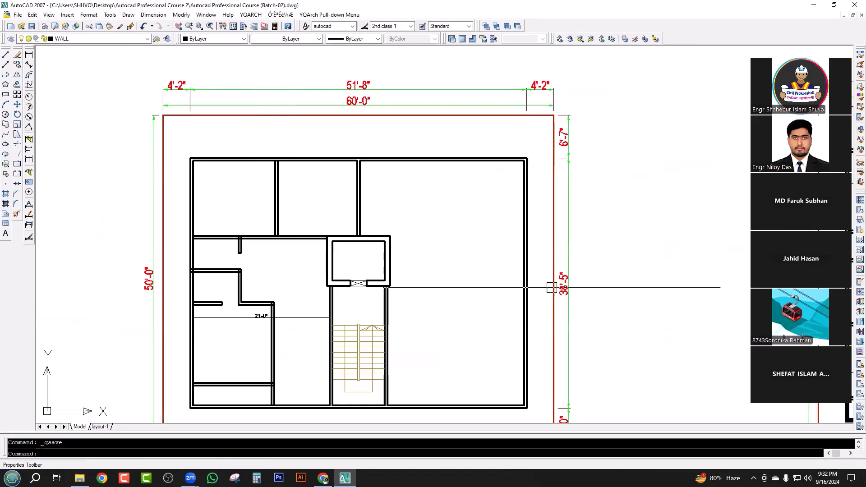
Step: Examine the two floor plan layouts, comparing the room partitions, verandas and stair areas of the detailed and simple versions
{"action": "scroll", "coordinate": [551, 287], "scroll_direction": "down", "scroll_amount": 5}
{"action": "scroll", "coordinate": [518, 255], "scroll_direction": "up", "scroll_amount": 5}
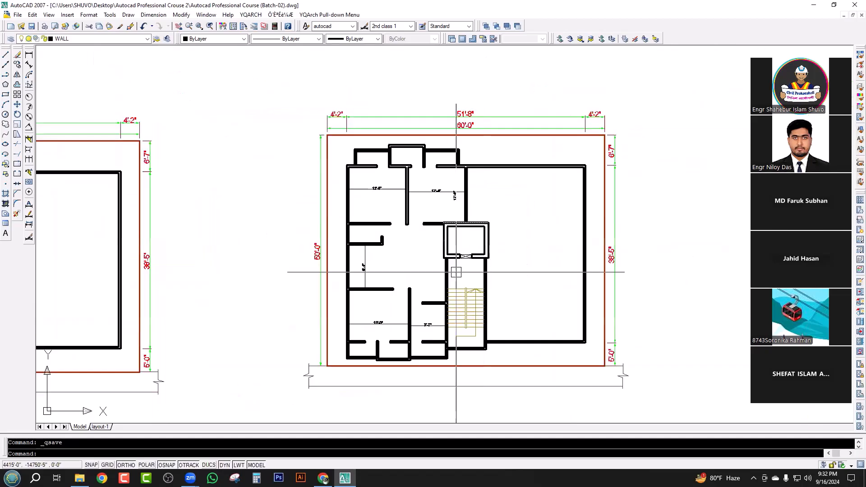
{"action": "left_click", "coordinate": [390, 305]}
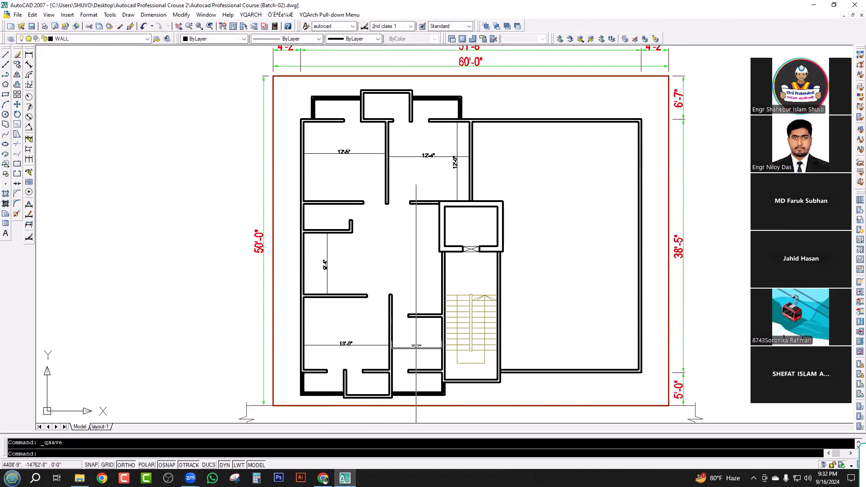
{"action": "scroll", "coordinate": [405, 387], "scroll_direction": "up", "scroll_amount": 2}
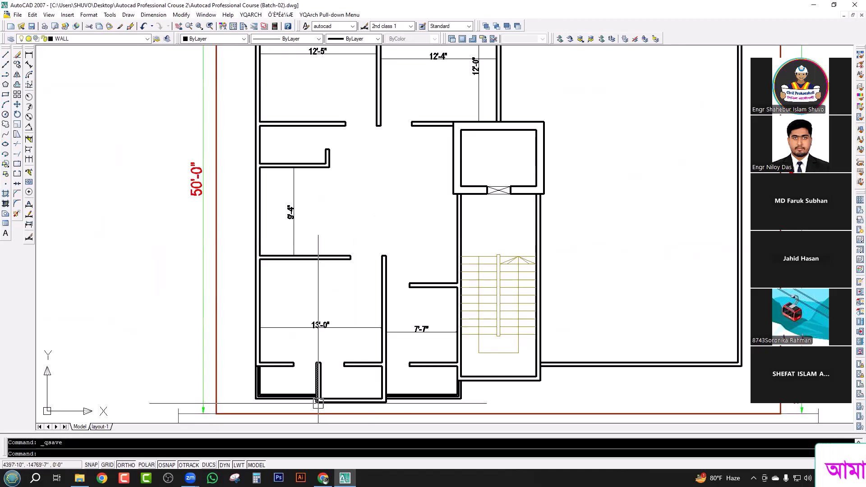
{"action": "middle_click_drag", "start_coordinate": [446, 393], "coordinate": [439, 352]}
{"action": "middle_click_drag", "start_coordinate": [420, 175], "coordinate": [420, 260]}
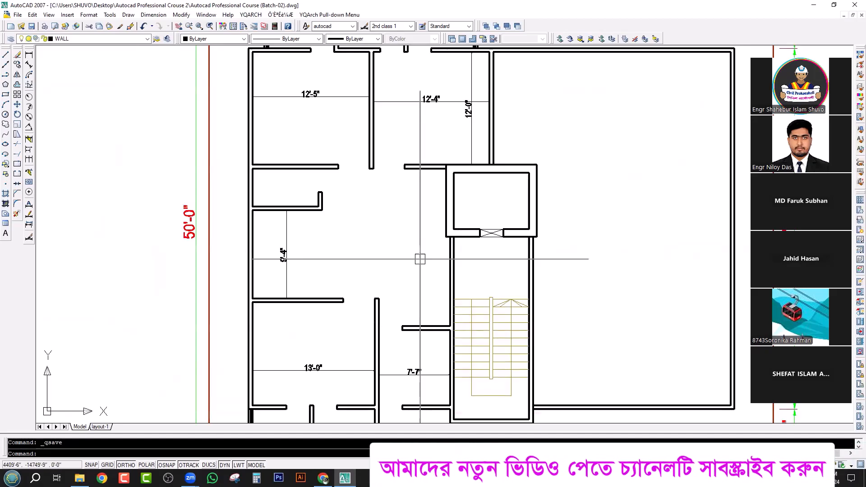
{"action": "scroll", "coordinate": [420, 261], "scroll_direction": "down", "scroll_amount": 2}
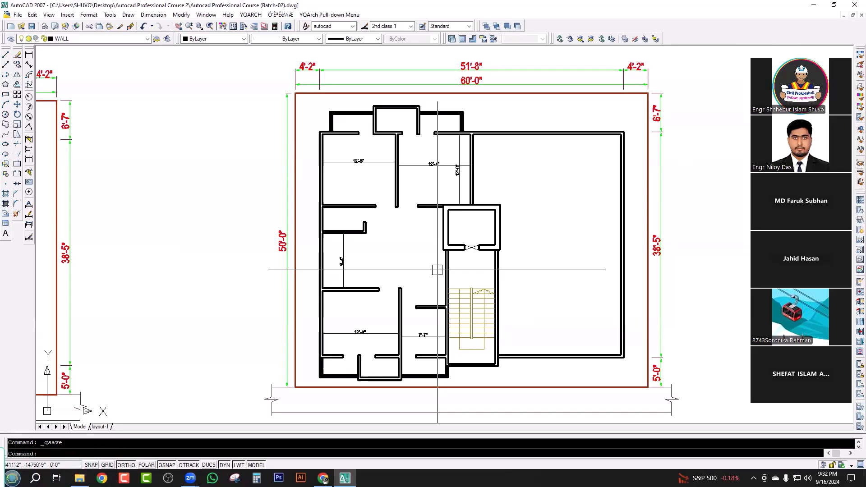
{"action": "scroll", "coordinate": [473, 286], "scroll_direction": "down", "scroll_amount": 2}
{"action": "middle_click_drag", "start_coordinate": [103, 294], "coordinate": [267, 290]}
{"action": "scroll", "coordinate": [189, 254], "scroll_direction": "up", "scroll_amount": 3}
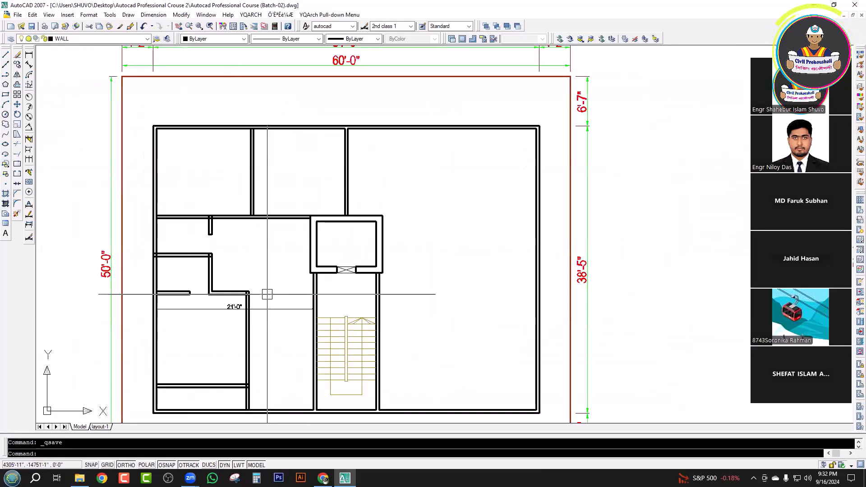
{"action": "scroll", "coordinate": [222, 247], "scroll_direction": "down", "scroll_amount": 2}
{"action": "middle_click_drag", "start_coordinate": [370, 278], "coordinate": [280, 276]}
{"action": "middle_click_drag", "start_coordinate": [586, 298], "coordinate": [358, 300]}
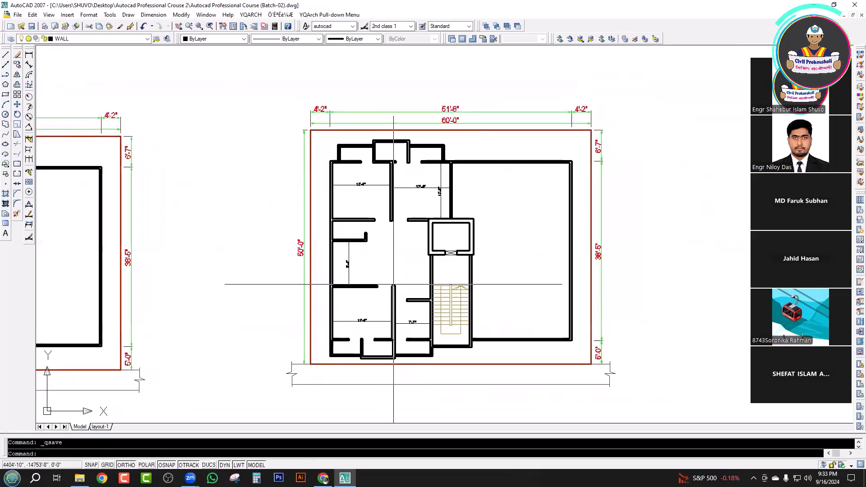
Step: Measure the horizontal setback between the plot boundary and the detailed plan's left outer wall without placing a dimension
{"action": "scroll", "coordinate": [393, 284], "scroll_direction": "up", "scroll_amount": 2}
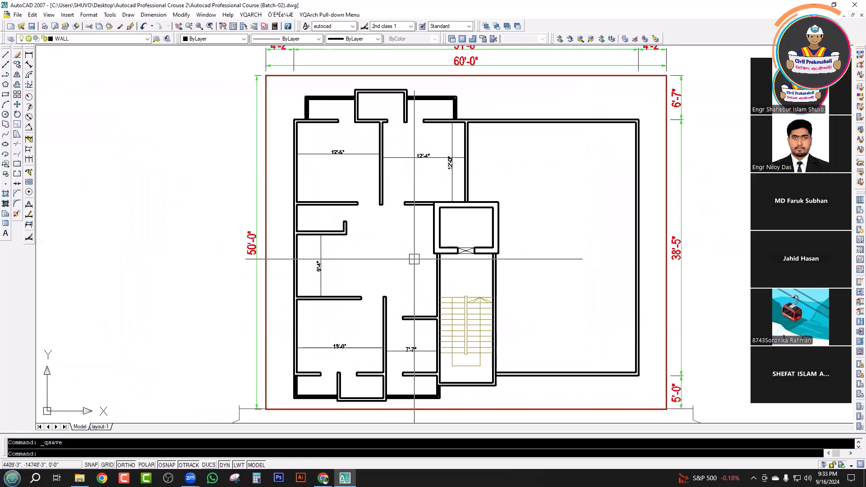
{"action": "middle_click_drag", "start_coordinate": [413, 258], "coordinate": [379, 206]}
{"action": "scroll", "coordinate": [275, 356], "scroll_direction": "up", "scroll_amount": 5}
{"action": "scroll", "coordinate": [325, 371], "scroll_direction": "down", "scroll_amount": 4}
{"action": "middle_click_drag", "start_coordinate": [329, 232], "coordinate": [337, 323]}
{"action": "scroll", "coordinate": [269, 216], "scroll_direction": "up", "scroll_amount": 4}
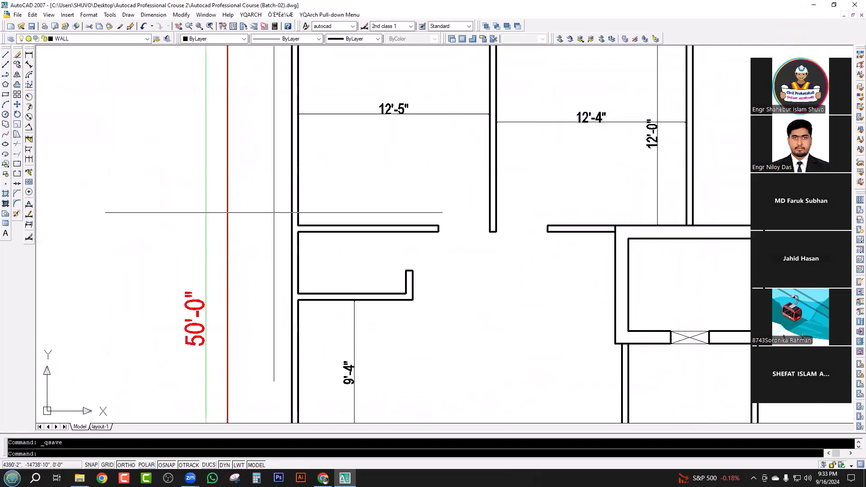
{"action": "left_click", "coordinate": [30, 56]}
{"action": "left_click", "coordinate": [228, 243]}
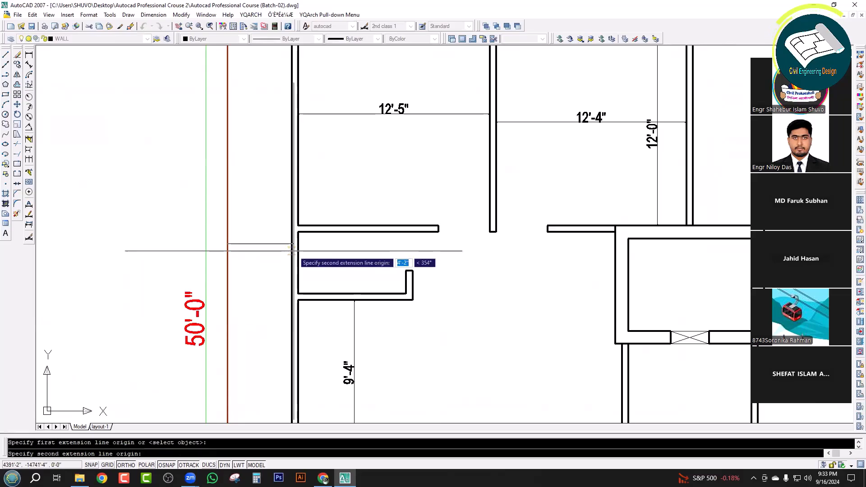
{"action": "left_click", "coordinate": [293, 240]}
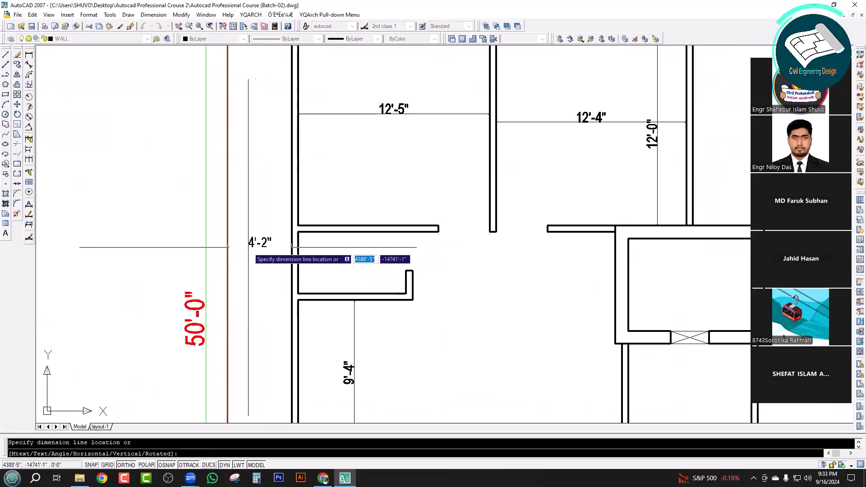
{"action": "key", "text": "Escape"}
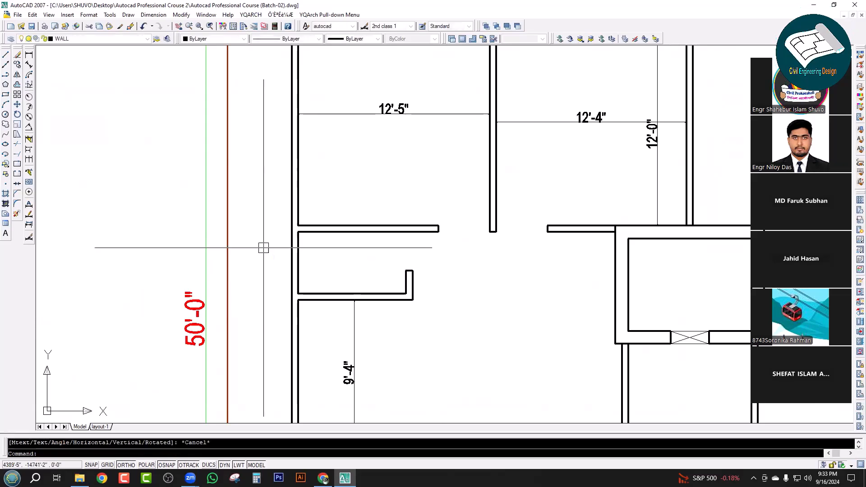
Step: Examine the verandas and toilets projecting beyond the upper and lower outer walls of the detailed plan
{"action": "scroll", "coordinate": [263, 247], "scroll_direction": "down", "scroll_amount": 5}
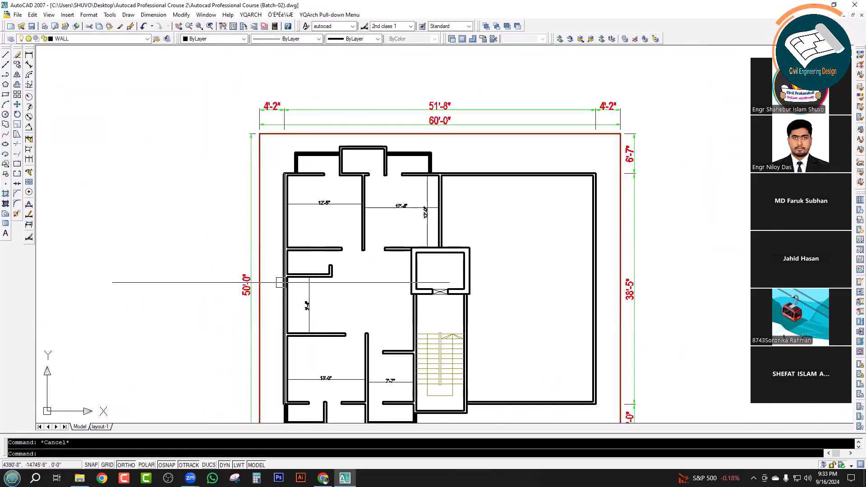
{"action": "scroll", "coordinate": [287, 232], "scroll_direction": "up", "scroll_amount": 4}
{"action": "scroll", "coordinate": [295, 216], "scroll_direction": "down", "scroll_amount": 3}
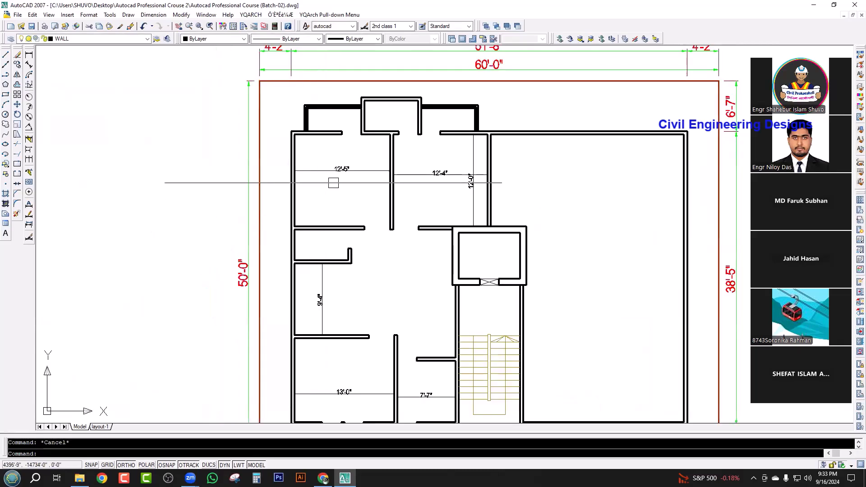
{"action": "scroll", "coordinate": [371, 127], "scroll_direction": "up", "scroll_amount": 4}
{"action": "middle_click_drag", "start_coordinate": [330, 95], "coordinate": [321, 165]}
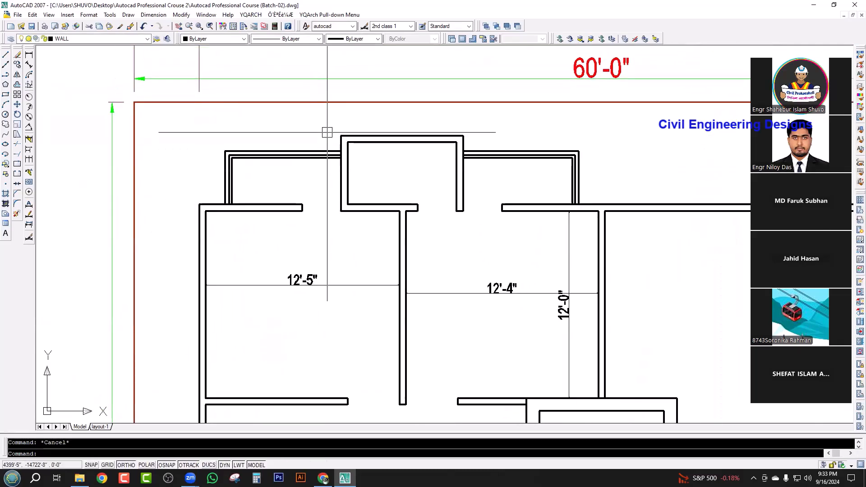
{"action": "scroll", "coordinate": [304, 201], "scroll_direction": "up", "scroll_amount": 2}
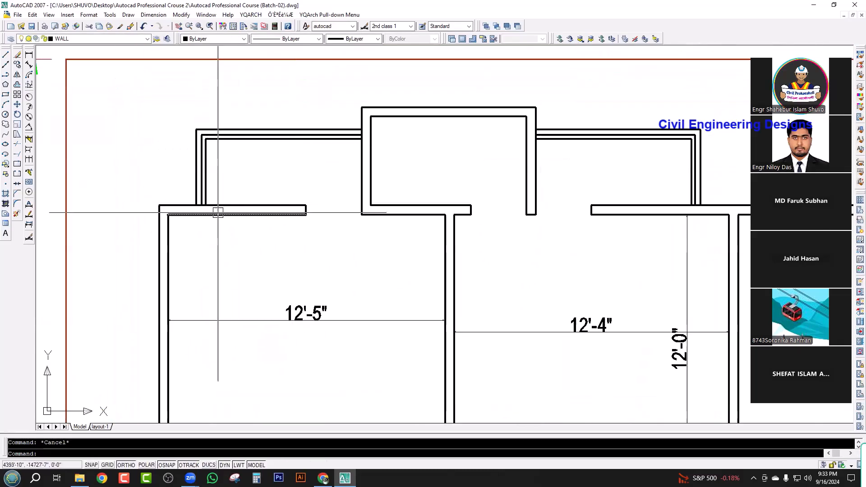
{"action": "scroll", "coordinate": [286, 216], "scroll_direction": "down", "scroll_amount": 3}
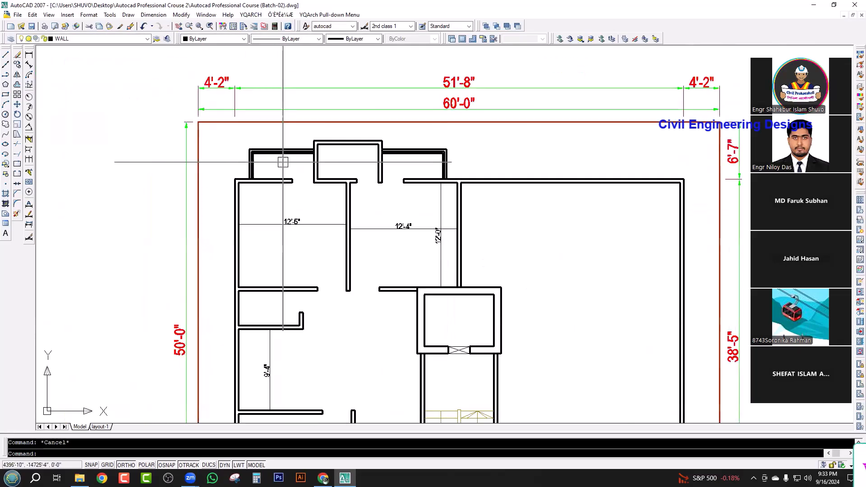
{"action": "scroll", "coordinate": [305, 315], "scroll_direction": "down", "scroll_amount": 3}
{"action": "scroll", "coordinate": [294, 316], "scroll_direction": "up", "scroll_amount": 3}
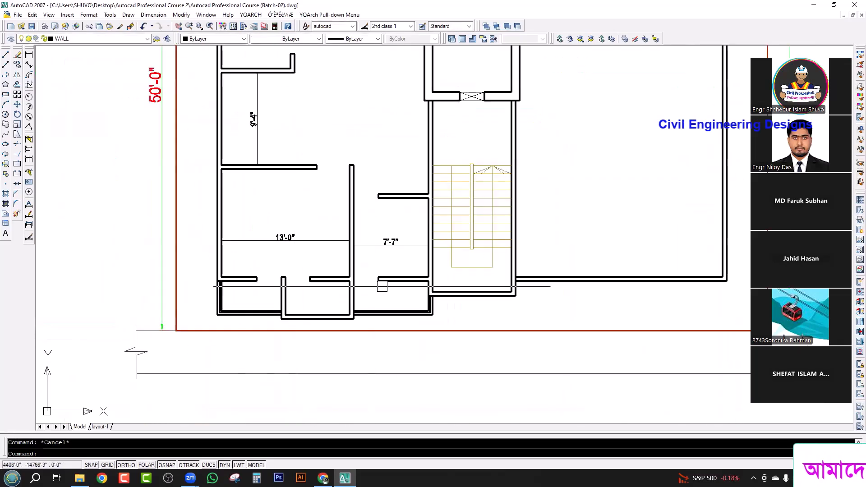
{"action": "scroll", "coordinate": [338, 265], "scroll_direction": "down", "scroll_amount": 2}
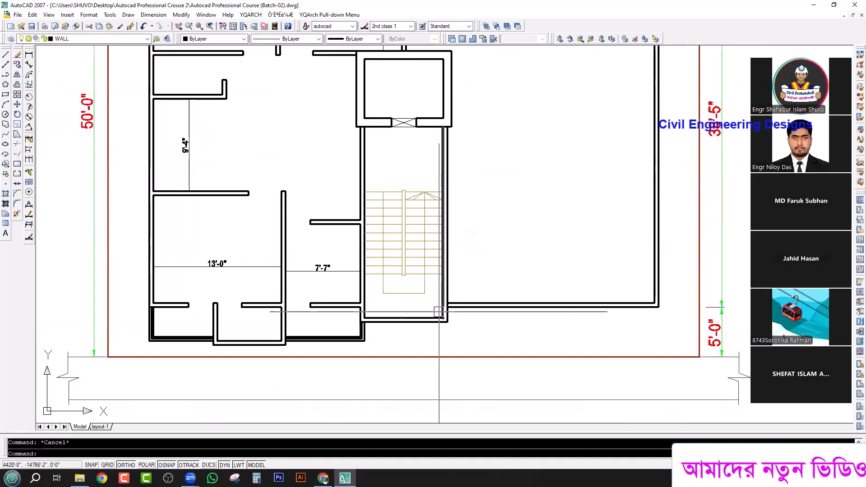
Step: Measure the lower stair landing from the stairwell's bottom wall to the last tread without placing a dimension
{"action": "scroll", "coordinate": [85, 261], "scroll_direction": "up", "scroll_amount": 3}
{"action": "left_click", "coordinate": [30, 56]}
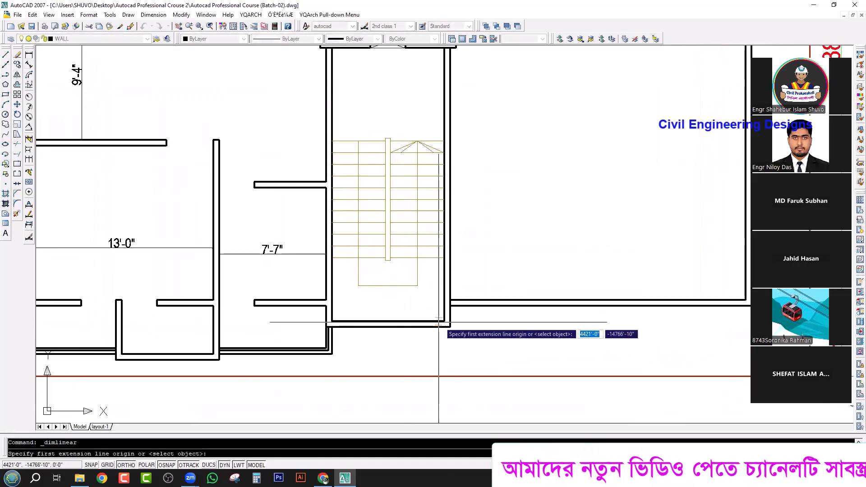
{"action": "left_click", "coordinate": [434, 320]}
{"action": "left_click", "coordinate": [434, 259]}
{"action": "key", "text": "Escape"}
{"action": "scroll", "coordinate": [436, 288], "scroll_direction": "up", "scroll_amount": 2}
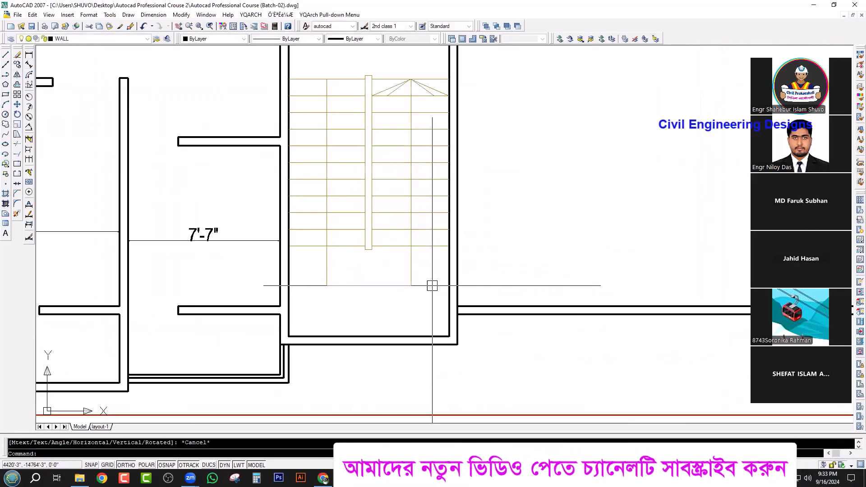
Step: Move the entire staircase 6 inches up inside the stairwell
{"action": "middle_click_drag", "start_coordinate": [425, 345], "coordinate": [441, 394]}
{"action": "left_click", "coordinate": [440, 342]}
{"action": "left_click", "coordinate": [320, 115]}
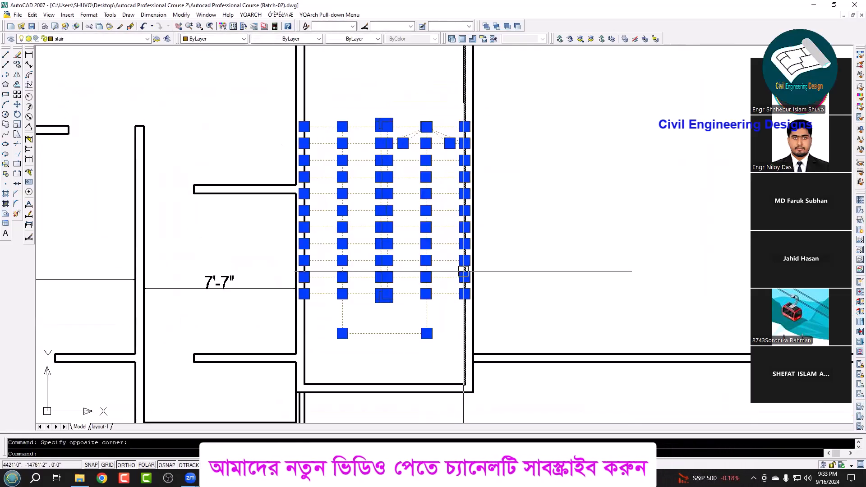
{"action": "type", "text": "m"}
{"action": "key", "text": "Return"}
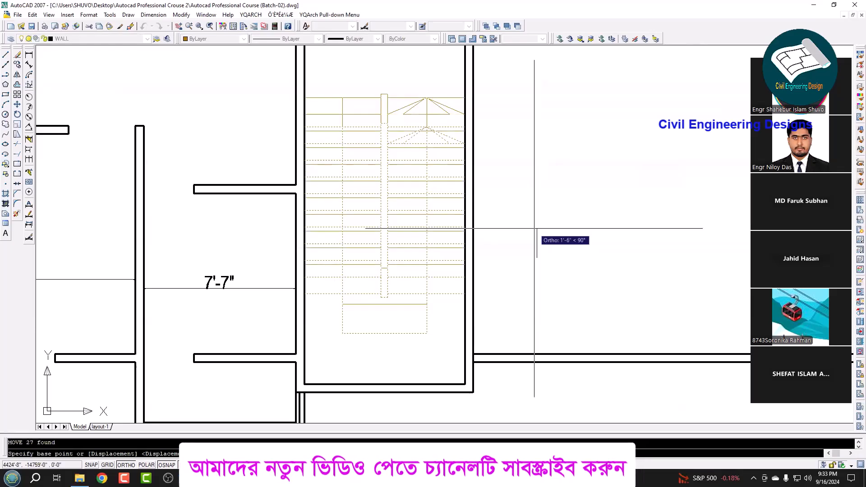
{"action": "left_click", "coordinate": [536, 230]}
{"action": "type", "text": "6"}
{"action": "key", "text": "Return"}
{"action": "scroll", "coordinate": [398, 291], "scroll_direction": "down", "scroll_amount": 2}
{"action": "scroll", "coordinate": [398, 291], "scroll_direction": "up", "scroll_amount": 2}
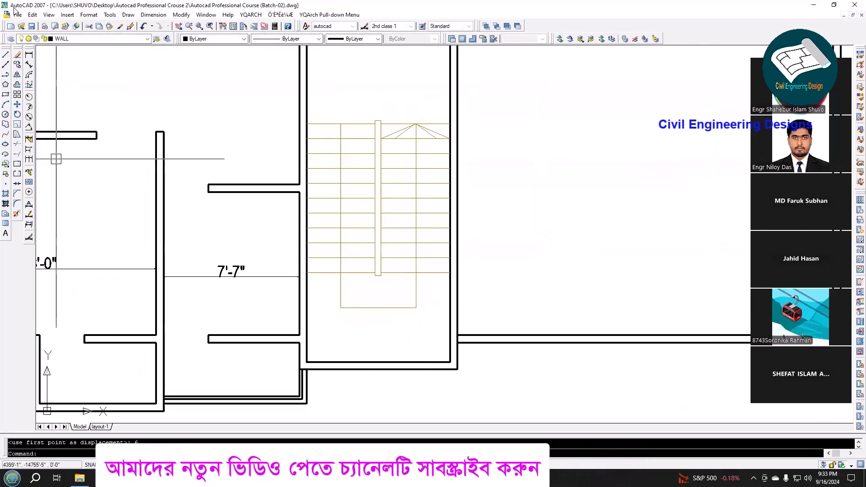
Step: Measure vertically from the lower outer wall beside the stairwell to the last tread, and save the drawing
{"action": "left_click", "coordinate": [29, 54]}
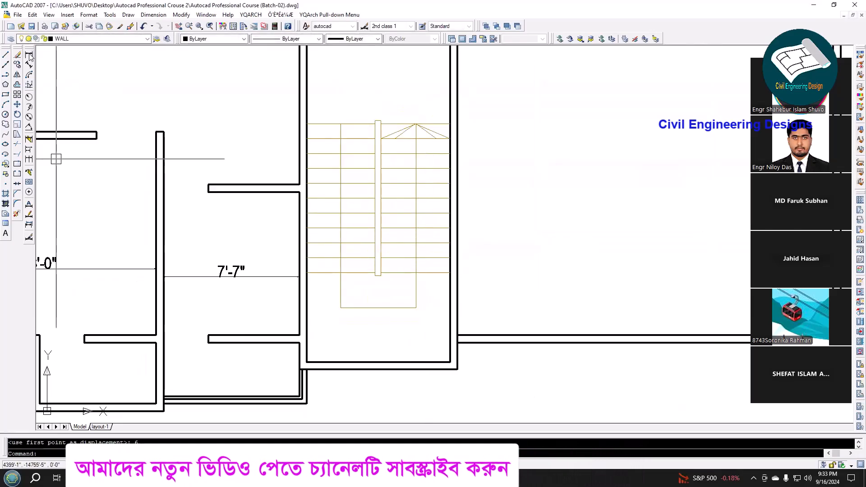
{"action": "left_click", "coordinate": [457, 341]}
{"action": "left_click", "coordinate": [450, 272]}
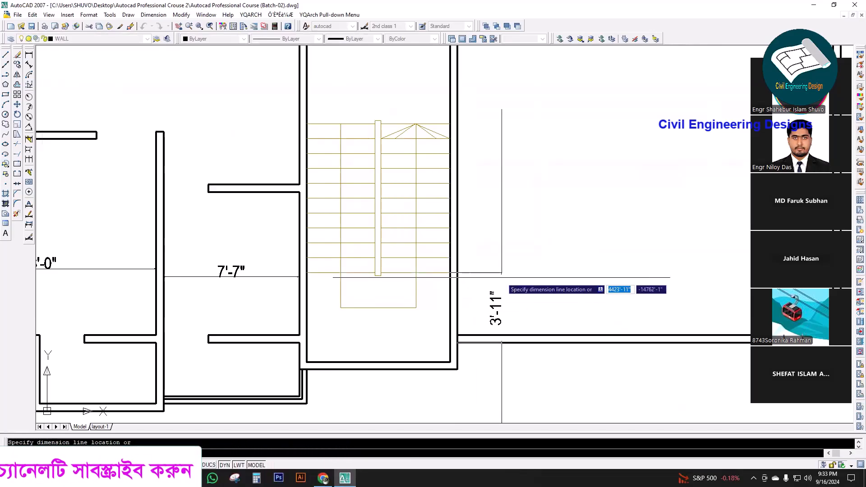
{"action": "key", "text": "Escape"}
{"action": "scroll", "coordinate": [450, 303], "scroll_direction": "down", "scroll_amount": 3}
{"action": "scroll", "coordinate": [423, 299], "scroll_direction": "up", "scroll_amount": 1}
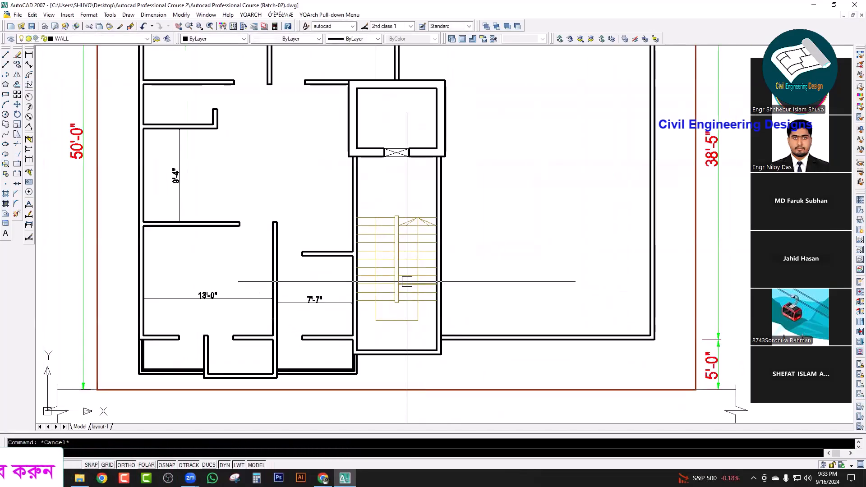
{"action": "key", "text": "ctrl+s"}
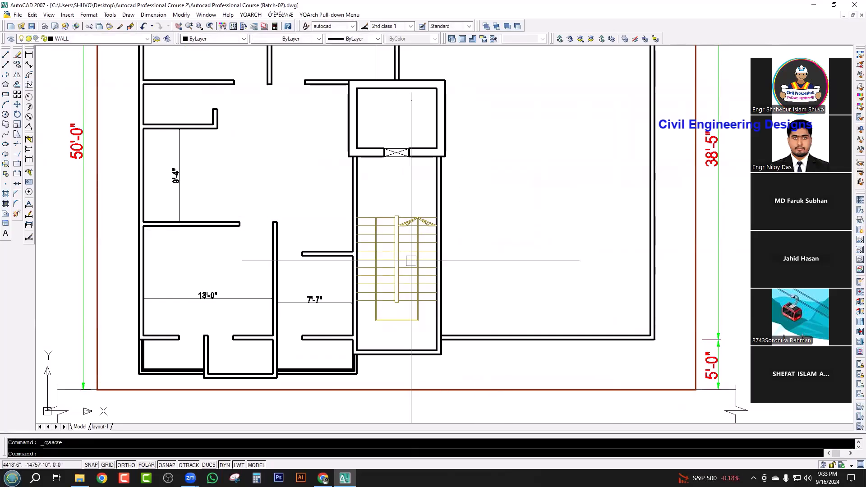
Step: Measure the gaps from the lift wall to the first tread and from the last tread to the stairwell's bottom wall
{"action": "scroll", "coordinate": [398, 202], "scroll_direction": "up", "scroll_amount": 1}
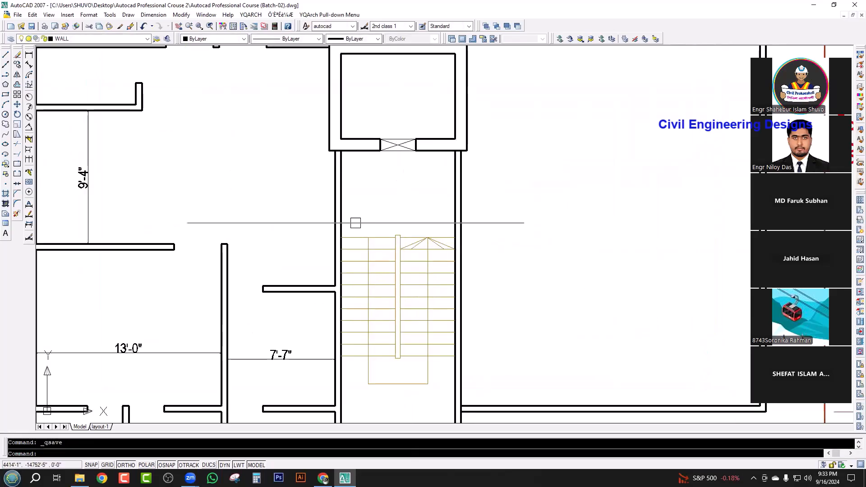
{"action": "left_click", "coordinate": [28, 54]}
{"action": "left_click", "coordinate": [356, 150]}
{"action": "left_click", "coordinate": [356, 237]}
{"action": "key", "text": "Escape"}
{"action": "scroll", "coordinate": [383, 219], "scroll_direction": "down", "scroll_amount": 2}
{"action": "scroll", "coordinate": [409, 315], "scroll_direction": "up", "scroll_amount": 3}
{"action": "key", "text": "space"}
{"action": "left_click", "coordinate": [397, 293]}
{"action": "left_click", "coordinate": [404, 383]}
{"action": "key", "text": "Escape"}
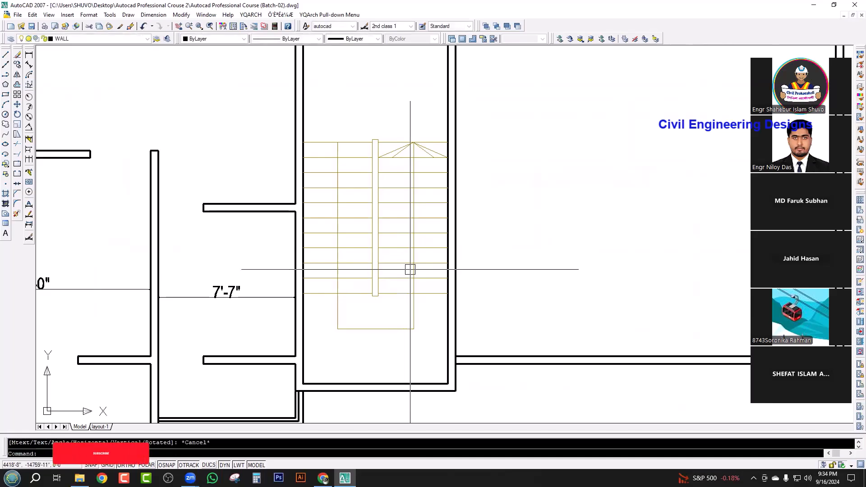
Step: Move the entire staircase straight down inside the stairwell and save the drawing
{"action": "left_click", "coordinate": [423, 128]}
{"action": "left_click", "coordinate": [317, 380]}
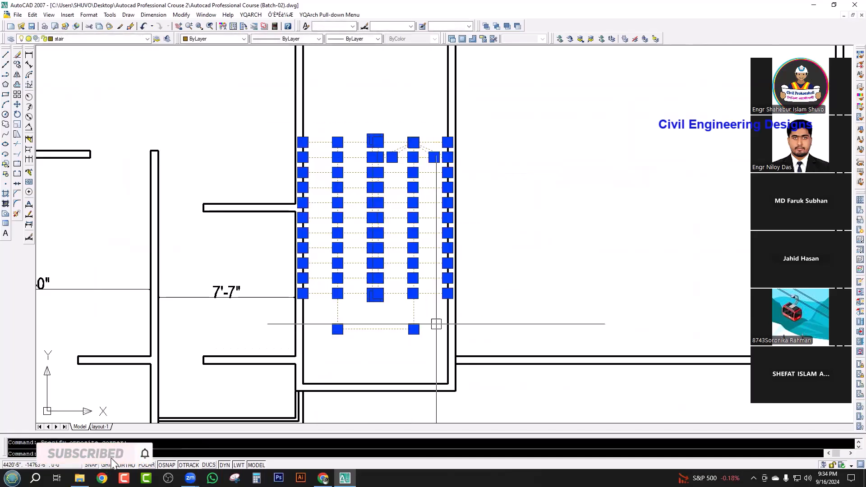
{"action": "key", "text": "m"}
{"action": "key", "text": "space"}
{"action": "left_click", "coordinate": [522, 269]}
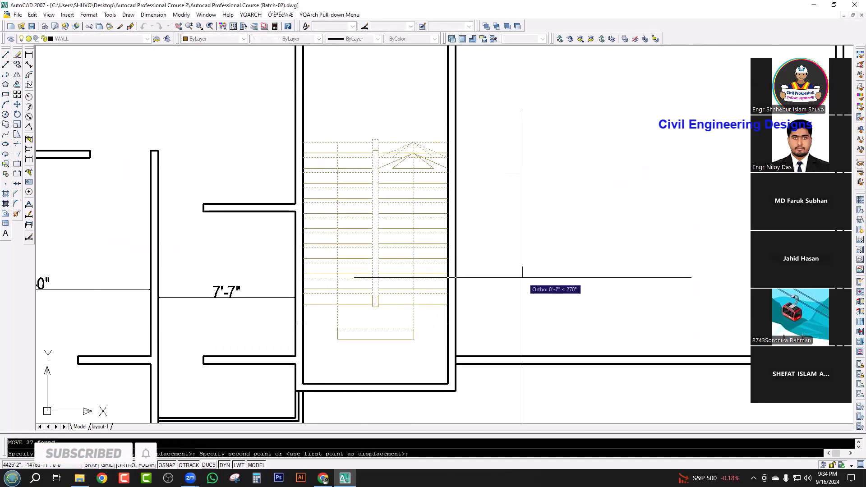
{"action": "key", "text": "ctrl+s"}
{"action": "scroll", "coordinate": [510, 295], "scroll_direction": "down", "scroll_amount": 4}
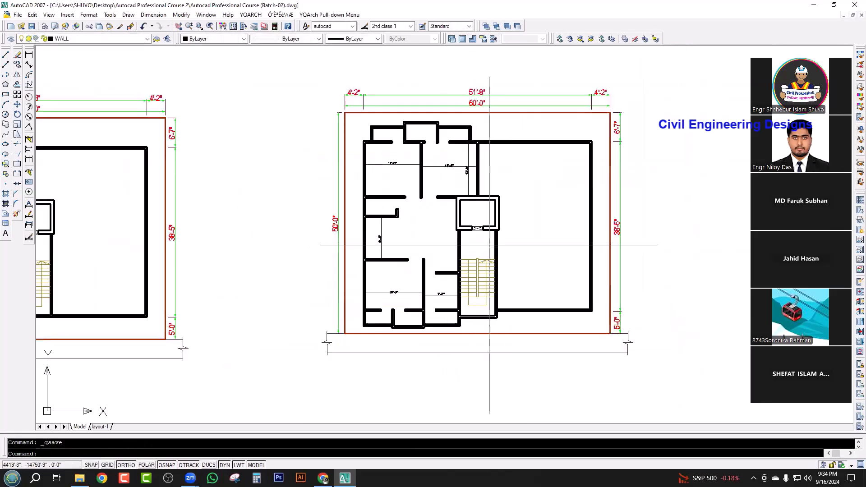
Step: Switch to the other open Batch-02 drawing and inspect its floor plan around the lift and staircase
{"action": "scroll", "coordinate": [474, 185], "scroll_direction": "up", "scroll_amount": 1}
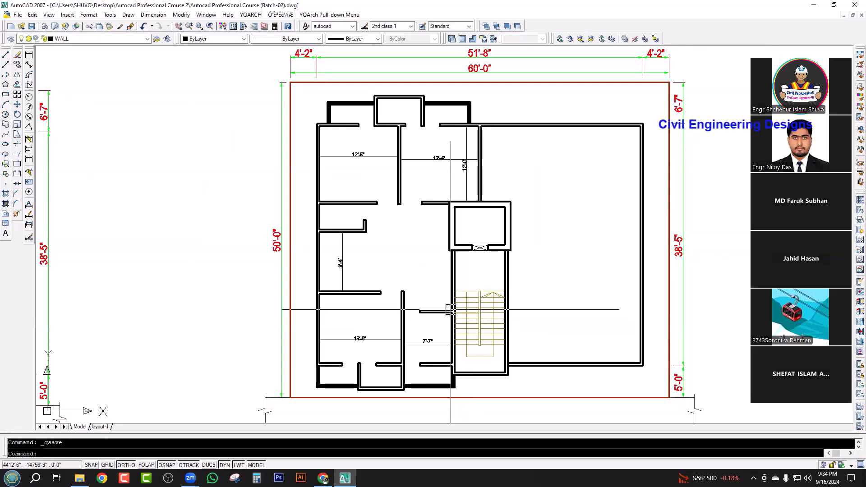
{"action": "left_click", "coordinate": [206, 16]}
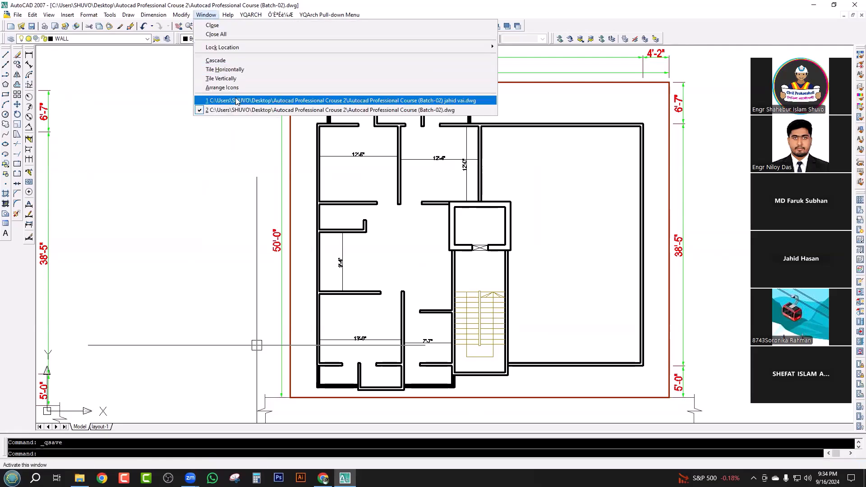
{"action": "left_click", "coordinate": [236, 101]}
{"action": "scroll", "coordinate": [577, 288], "scroll_direction": "up", "scroll_amount": 5}
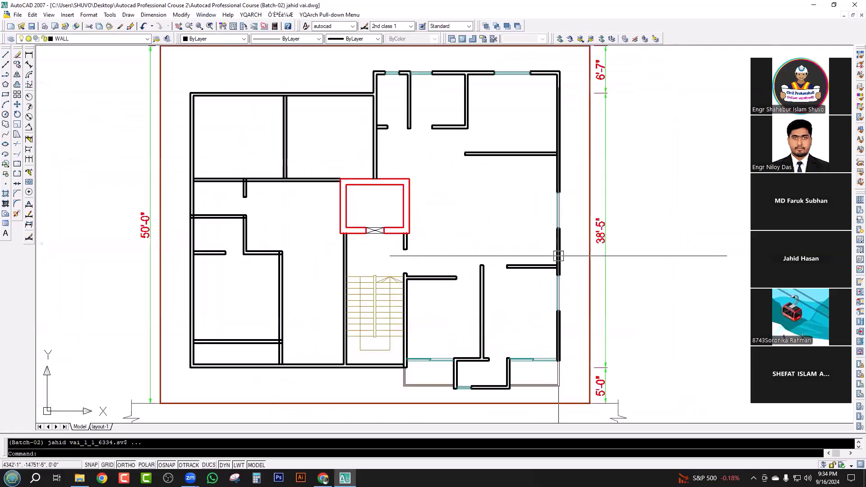
Step: Return to the main Autocad Professional Course (Batch-02) drawing, review its floor plan, and save the file
{"action": "left_click", "coordinate": [208, 17]}
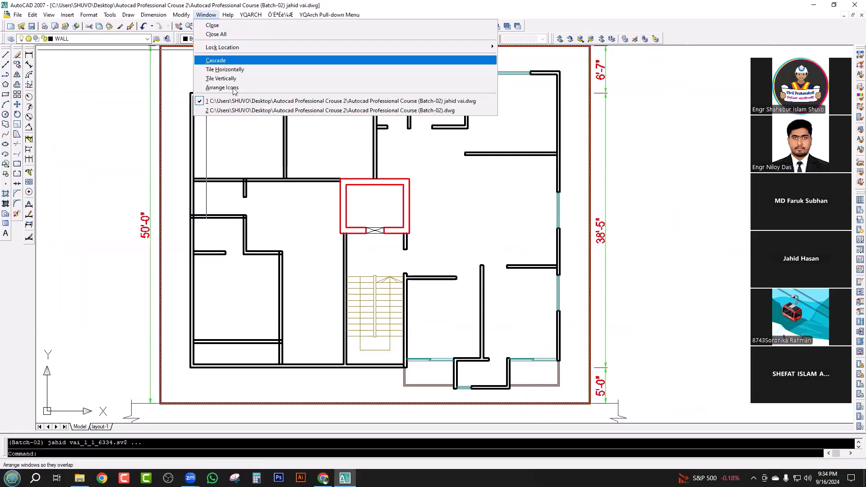
{"action": "left_click", "coordinate": [230, 111]}
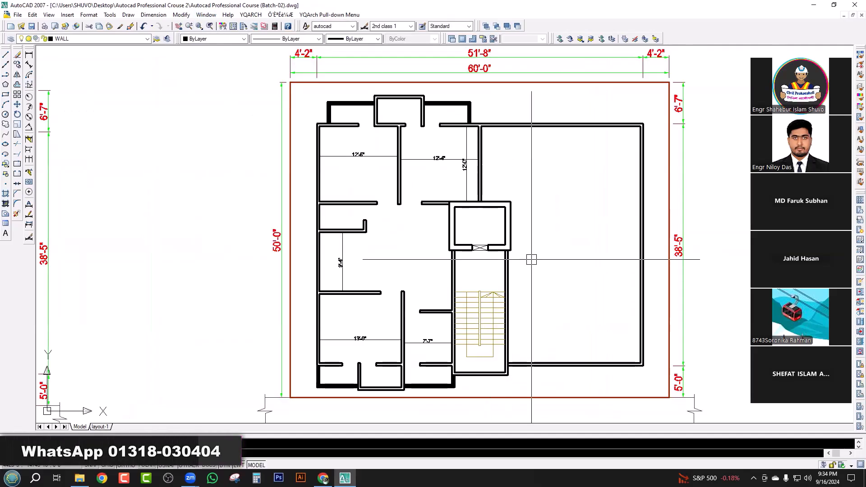
{"action": "scroll", "coordinate": [500, 238], "scroll_direction": "up", "scroll_amount": 3}
{"action": "scroll", "coordinate": [414, 258], "scroll_direction": "down", "scroll_amount": 4}
{"action": "middle_click_drag", "start_coordinate": [414, 259], "coordinate": [352, 230]}
{"action": "key", "text": "ctrl+s"}
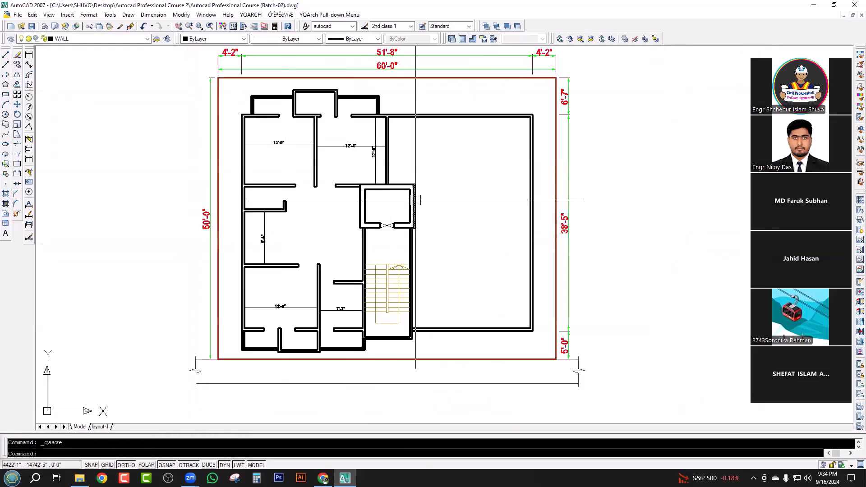
Step: Open the 1. ARCHITECTURAL drawing from the 2nd Project folder in File Explorer and show it full screen in AutoCAD
{"action": "double_click", "coordinate": [371, 8]}
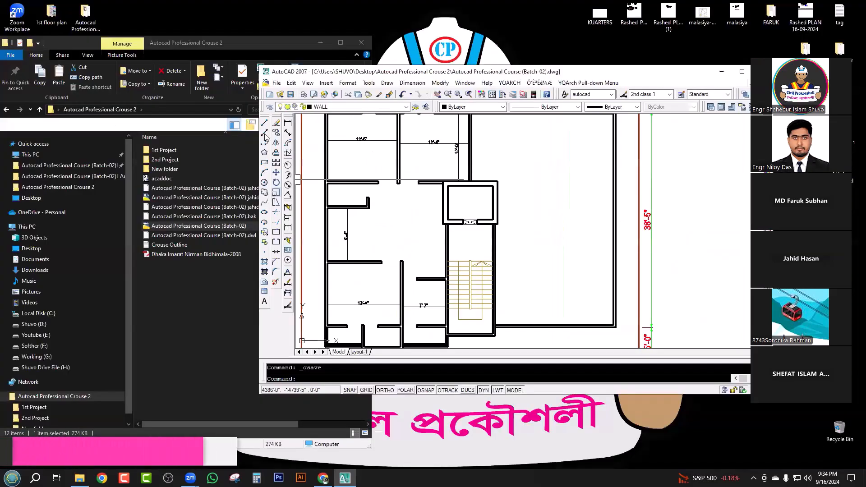
{"action": "double_click", "coordinate": [161, 159]}
{"action": "right_click", "coordinate": [191, 251]}
{"action": "left_click", "coordinate": [198, 216]}
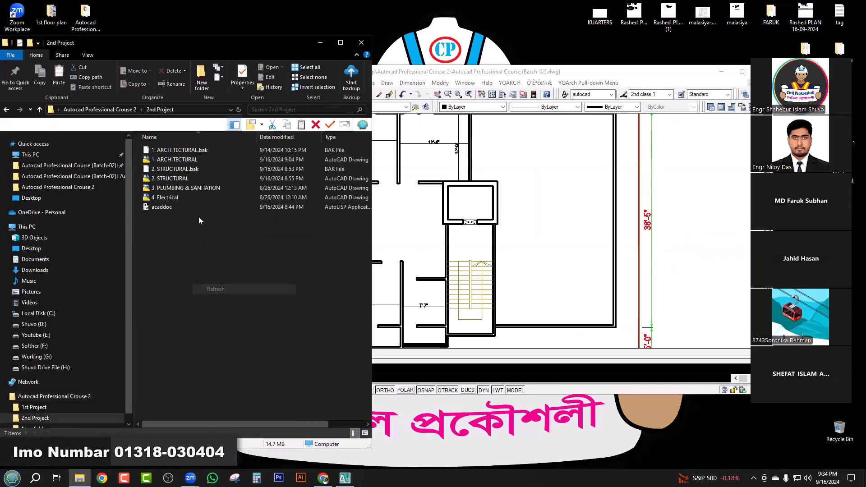
{"action": "right_click", "coordinate": [182, 160]}
{"action": "left_click", "coordinate": [201, 166]}
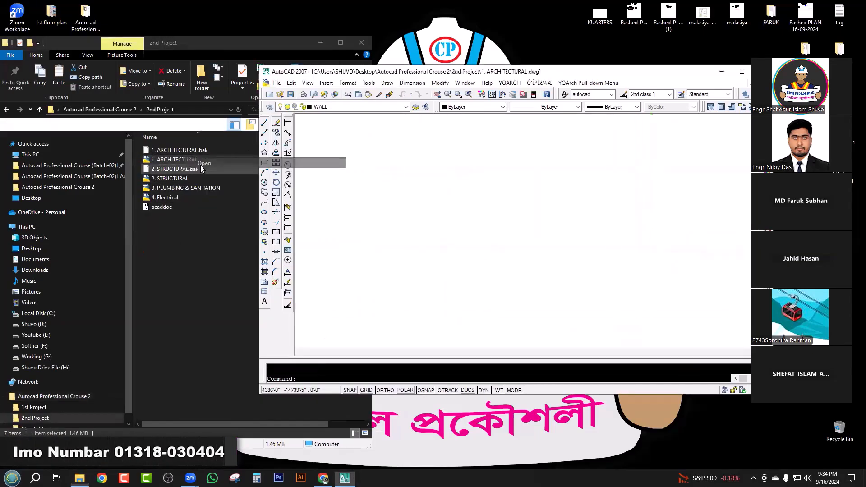
{"action": "left_click", "coordinate": [742, 72]}
Step: Examine the ground floor and typical floor plans of the architectural set, including both working plans
{"action": "scroll", "coordinate": [420, 225], "scroll_direction": "up", "scroll_amount": 6}
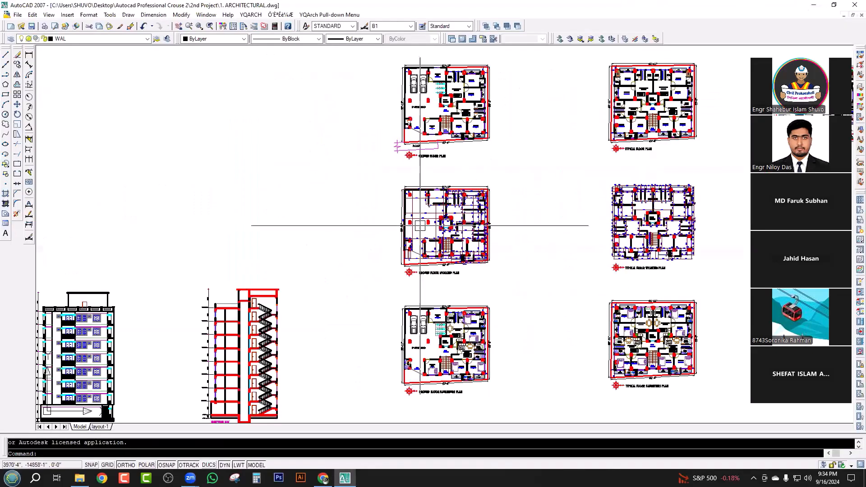
{"action": "middle_click_drag", "start_coordinate": [402, 187], "coordinate": [408, 289]}
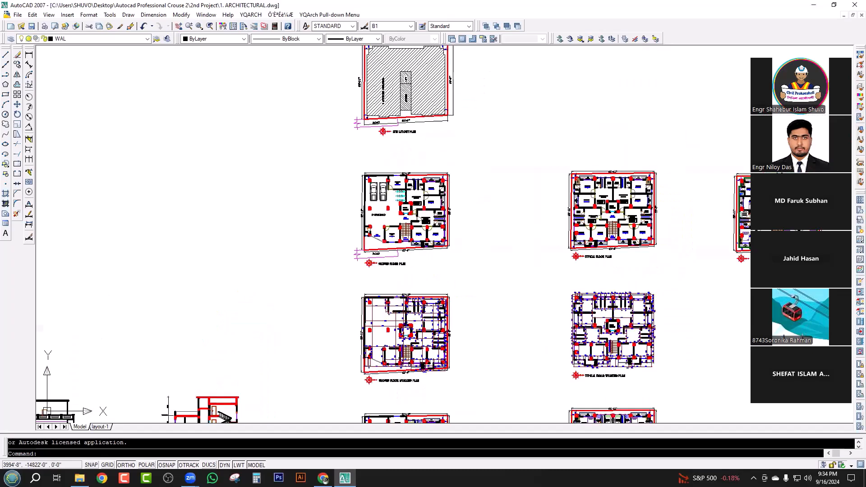
{"action": "scroll", "coordinate": [412, 286], "scroll_direction": "up", "scroll_amount": 2}
{"action": "scroll", "coordinate": [412, 287], "scroll_direction": "down", "scroll_amount": 6}
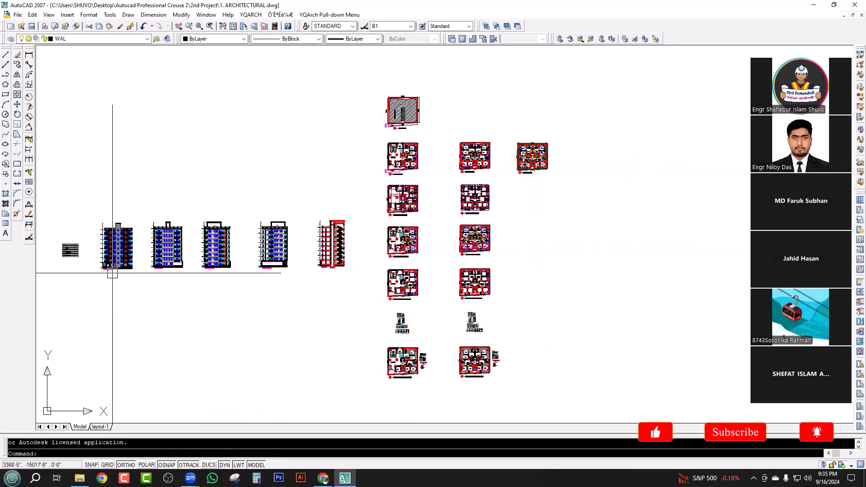
{"action": "scroll", "coordinate": [407, 157], "scroll_direction": "up", "scroll_amount": 1}
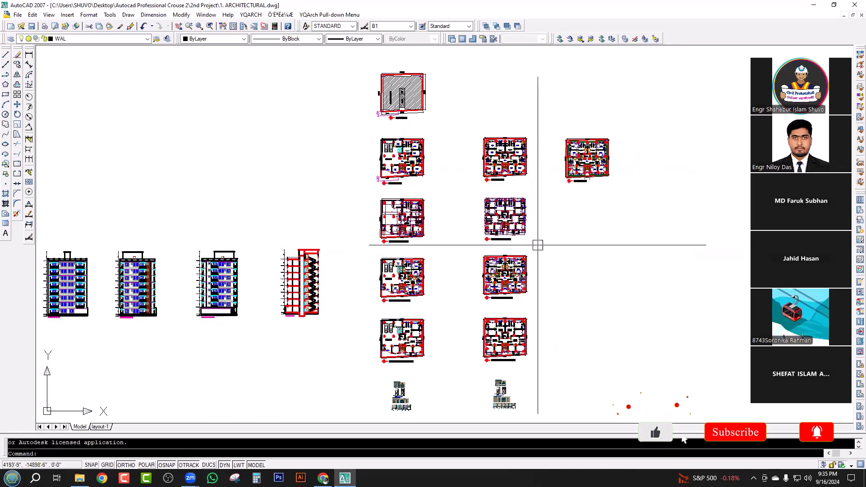
{"action": "scroll", "coordinate": [485, 202], "scroll_direction": "up", "scroll_amount": 5}
{"action": "scroll", "coordinate": [486, 202], "scroll_direction": "up", "scroll_amount": 5}
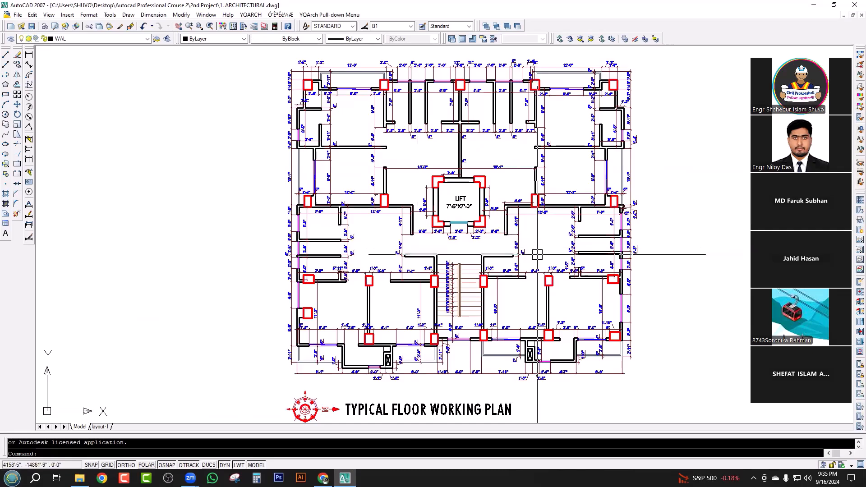
{"action": "scroll", "coordinate": [536, 254], "scroll_direction": "down", "scroll_amount": 4}
{"action": "scroll", "coordinate": [429, 196], "scroll_direction": "down", "scroll_amount": 5}
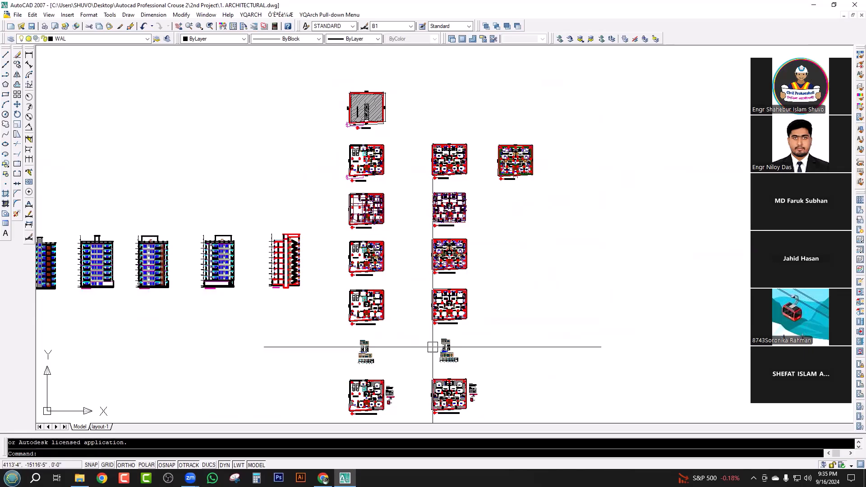
{"action": "scroll", "coordinate": [355, 260], "scroll_direction": "up", "scroll_amount": 3}
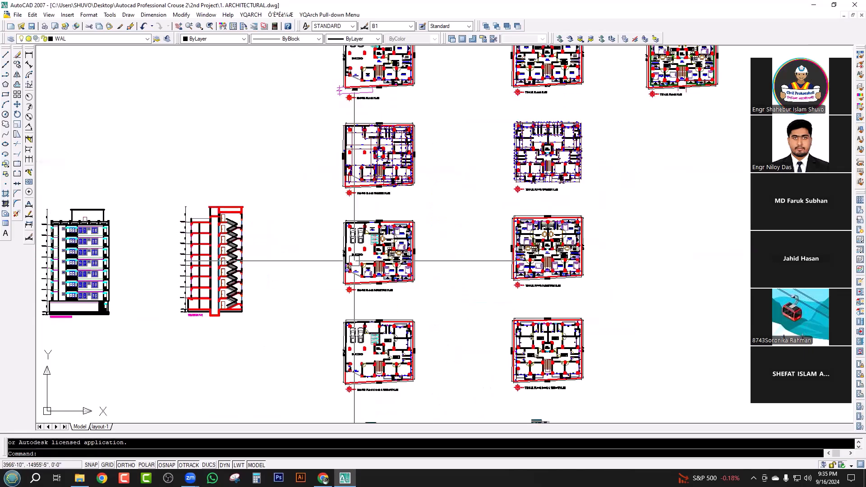
{"action": "scroll", "coordinate": [397, 147], "scroll_direction": "up", "scroll_amount": 4}
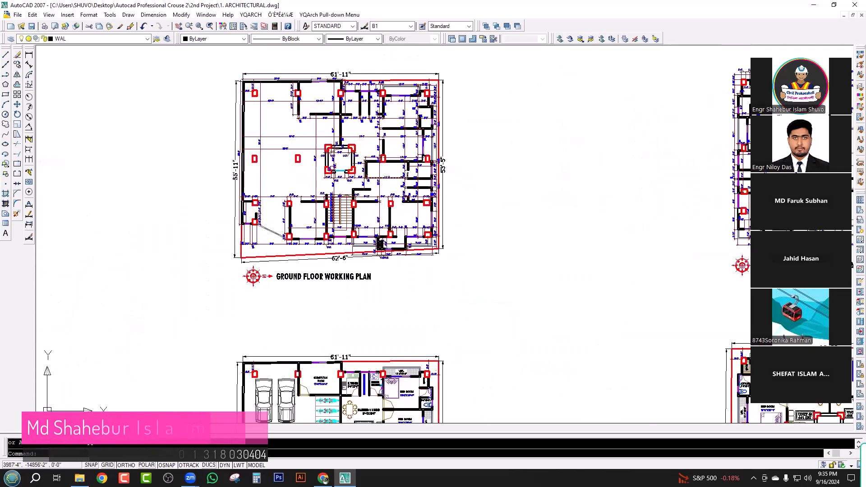
Step: Examine the building elevations and Section X-X beside the floor plans
{"action": "scroll", "coordinate": [431, 257], "scroll_direction": "down", "scroll_amount": 4}
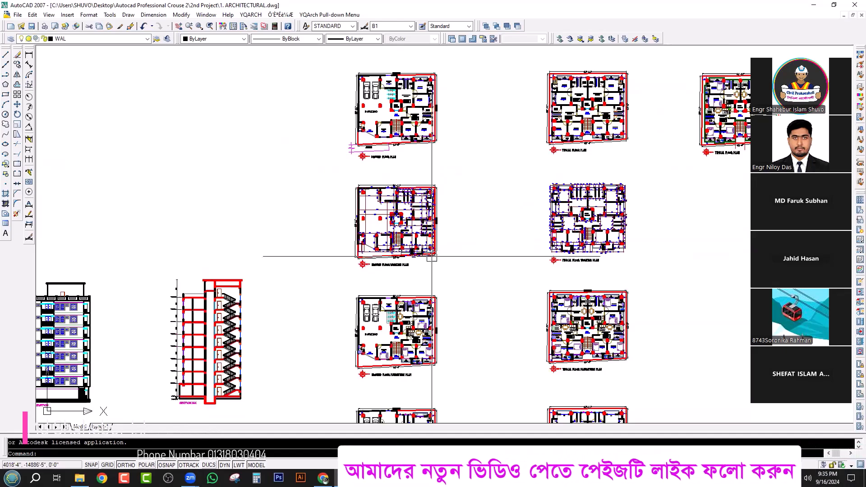
{"action": "scroll", "coordinate": [523, 251], "scroll_direction": "down", "scroll_amount": 4}
{"action": "scroll", "coordinate": [142, 316], "scroll_direction": "up", "scroll_amount": 5}
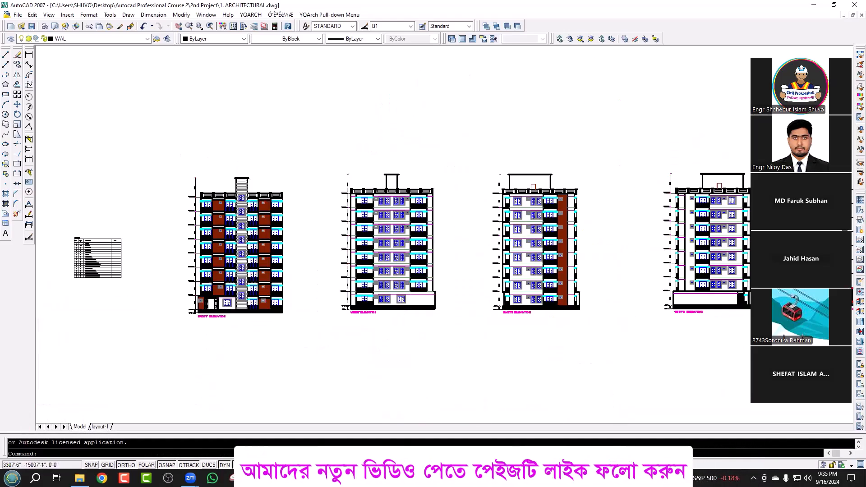
{"action": "scroll", "coordinate": [185, 311], "scroll_direction": "down", "scroll_amount": 2}
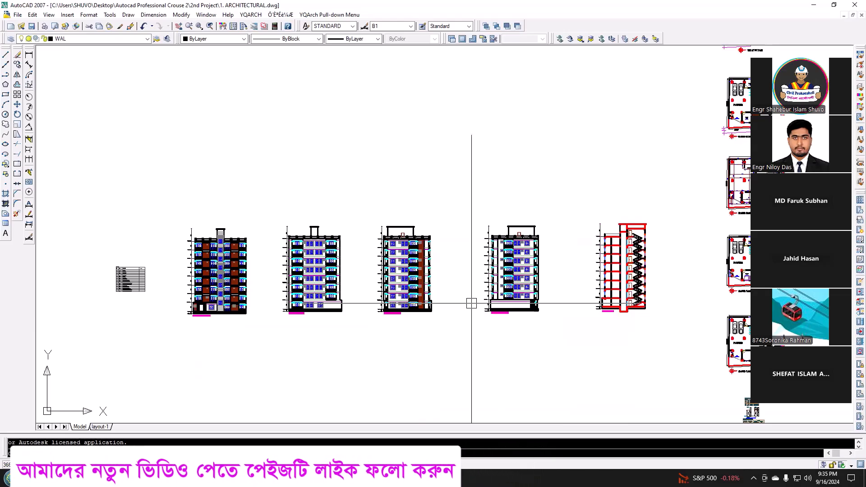
{"action": "scroll", "coordinate": [506, 315], "scroll_direction": "up", "scroll_amount": 5}
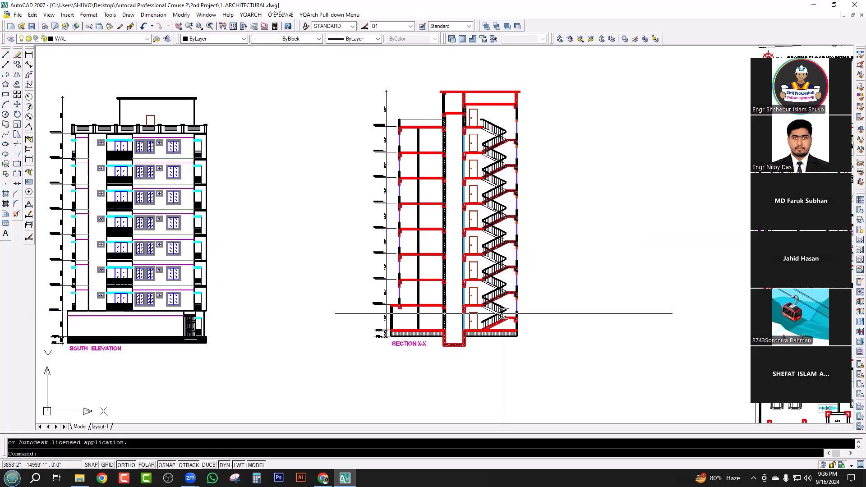
{"action": "scroll", "coordinate": [503, 313], "scroll_direction": "down", "scroll_amount": 2}
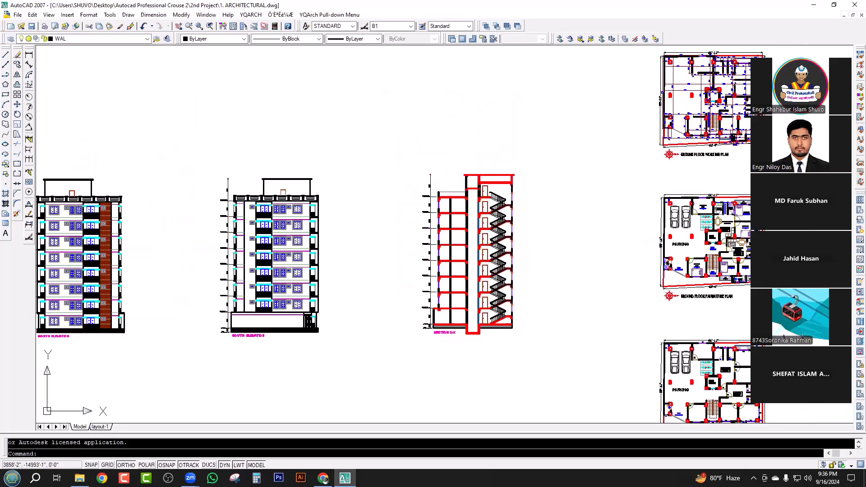
{"action": "scroll", "coordinate": [503, 314], "scroll_direction": "down", "scroll_amount": 2}
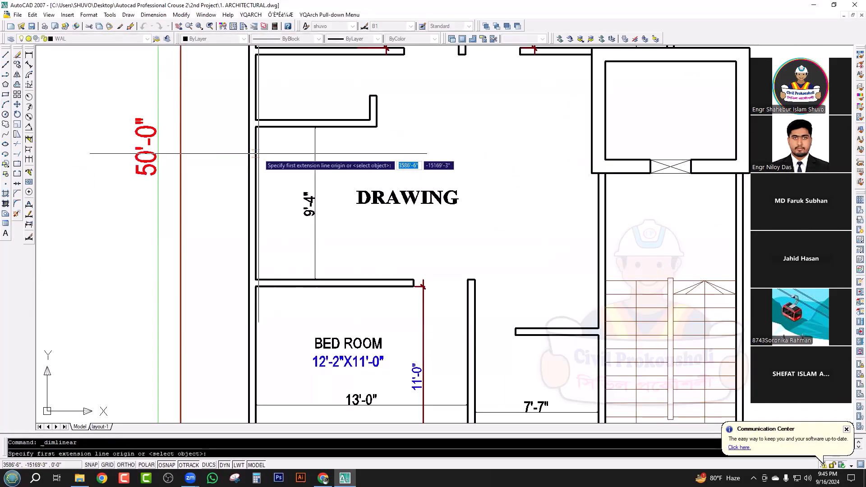
Step: Add a horizontal linear dimension across the drawing room from the outer wall to the lift wall
{"action": "left_click", "coordinate": [255, 149]}
{"action": "left_click", "coordinate": [591, 149]}
{"action": "left_click", "coordinate": [519, 148]}
{"action": "key", "text": "Return"}
{"action": "left_click", "coordinate": [523, 87]}
{"action": "key", "text": "Escape"}
Step: Add a vertical linear dimension between the ends of the partitions above and below the drawing room, and save the drawing
{"action": "key", "text": "Return"}
{"action": "left_click", "coordinate": [466, 54]}
{"action": "left_click", "coordinate": [469, 279]}
{"action": "left_click", "coordinate": [505, 271]}
{"action": "middle_click_drag", "start_coordinate": [425, 156], "coordinate": [414, 173]}
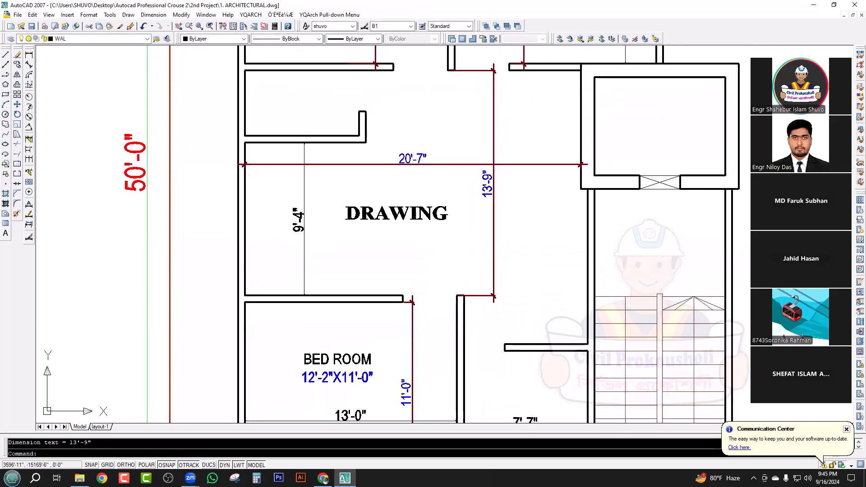
{"action": "key", "text": "ctrl+s"}
{"action": "scroll", "coordinate": [400, 218], "scroll_direction": "down", "scroll_amount": 5}
{"action": "scroll", "coordinate": [369, 199], "scroll_direction": "up", "scroll_amount": 5}
{"action": "scroll", "coordinate": [369, 199], "scroll_direction": "down", "scroll_amount": 3}
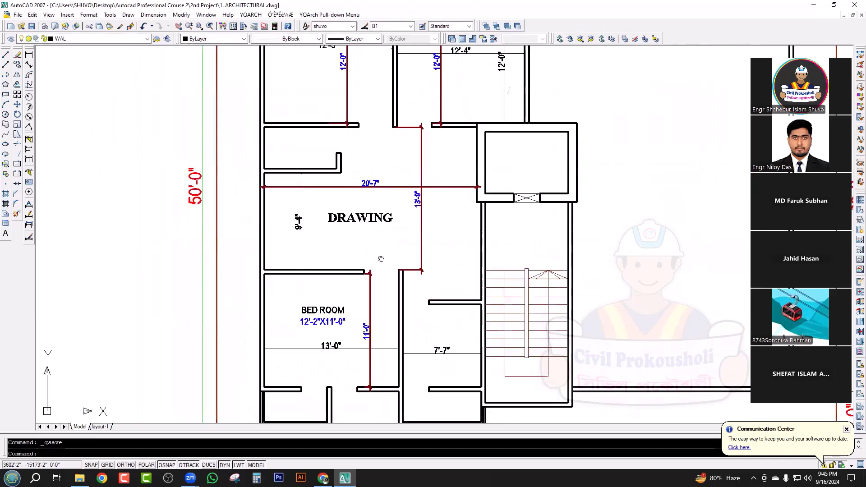
{"action": "scroll", "coordinate": [287, 281], "scroll_direction": "up", "scroll_amount": 3}
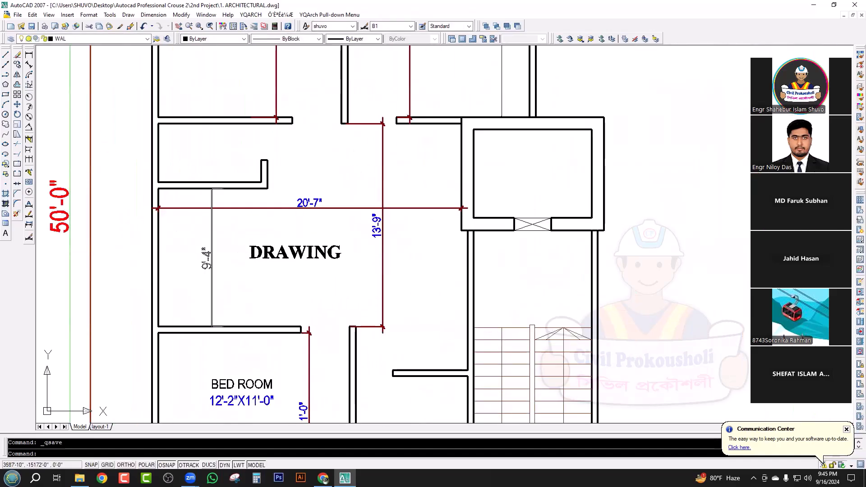
{"action": "left_click", "coordinate": [254, 252]}
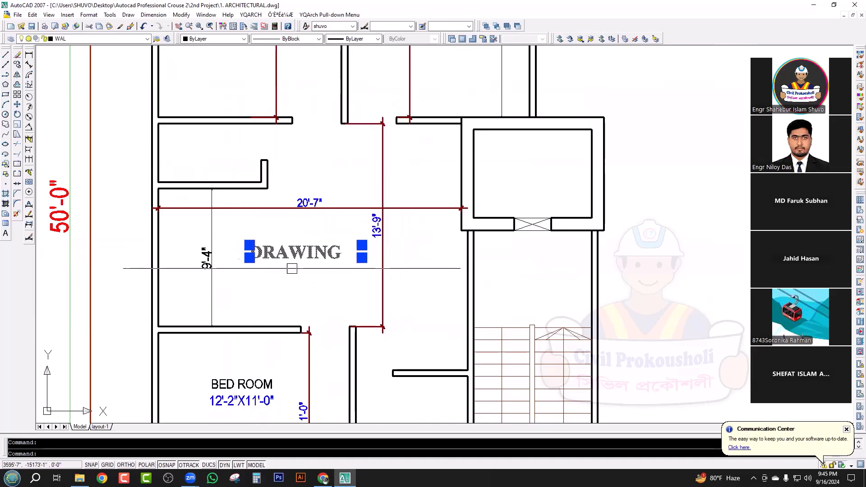
{"action": "middle_click_drag", "start_coordinate": [294, 269], "coordinate": [380, 269]}
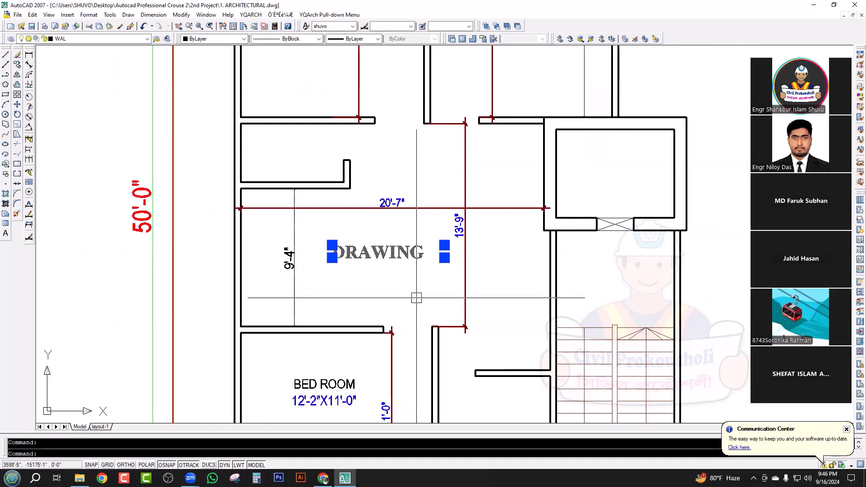
{"action": "scroll", "coordinate": [358, 237], "scroll_direction": "up", "scroll_amount": 1}
{"action": "left_click", "coordinate": [325, 391]}
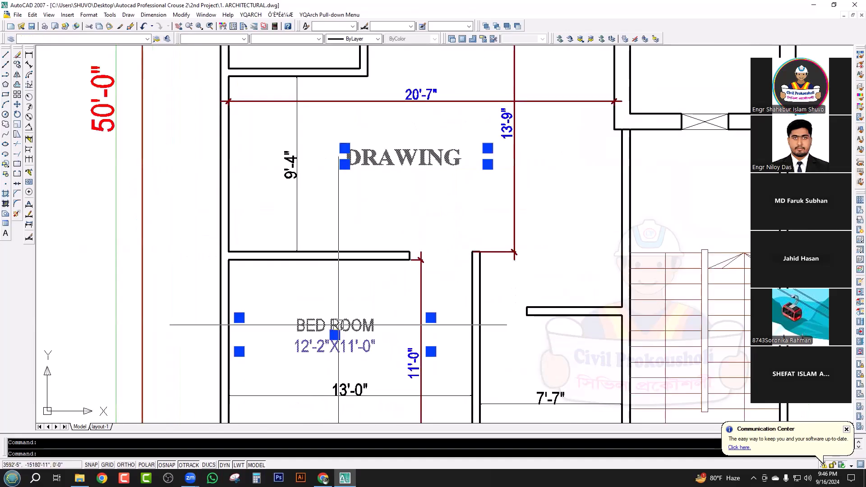
{"action": "type", "text": "roi"}
{"action": "key", "text": "Return"}
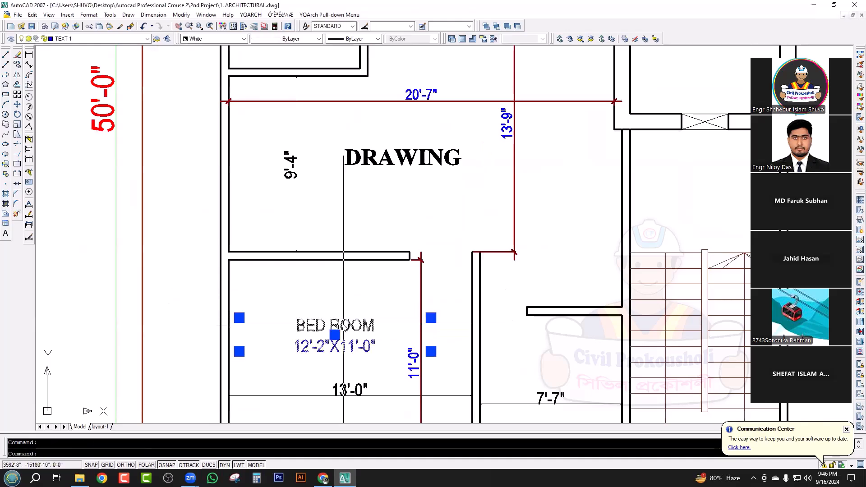
Step: Rotate the BED ROOM label with its size text 90 degrees about its centre so it reads vertically, using Ortho
{"action": "type", "text": "ro"}
{"action": "key", "text": "Return"}
{"action": "left_click", "coordinate": [343, 324]}
{"action": "key", "text": "F8"}
{"action": "left_click", "coordinate": [347, 287]}
{"action": "scroll", "coordinate": [300, 224], "scroll_direction": "down", "scroll_amount": 1}
{"action": "middle_click_drag", "start_coordinate": [346, 343], "coordinate": [337, 286]}
{"action": "scroll", "coordinate": [337, 286], "scroll_direction": "up", "scroll_amount": 1}
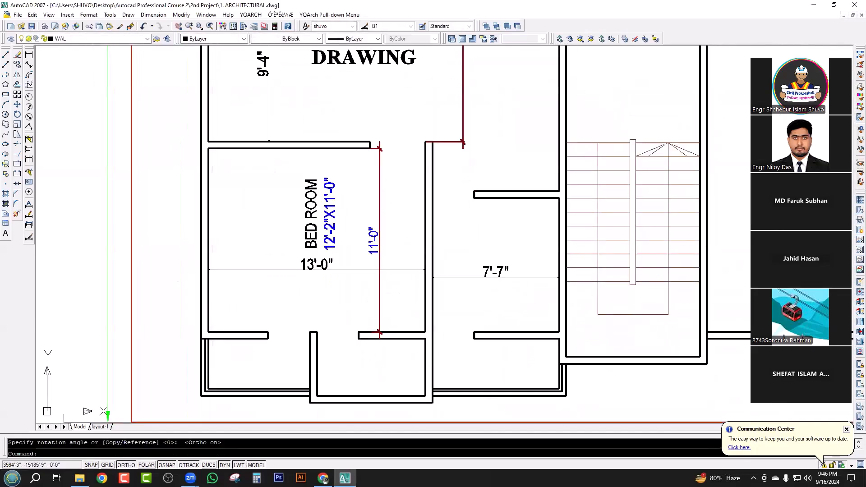
{"action": "middle_click_drag", "start_coordinate": [349, 176], "coordinate": [347, 168]}
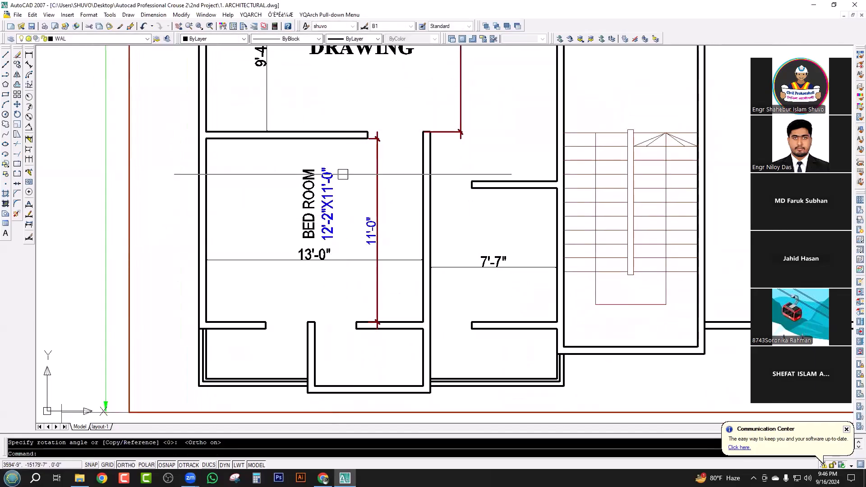
{"action": "scroll", "coordinate": [337, 235], "scroll_direction": "up", "scroll_amount": 2}
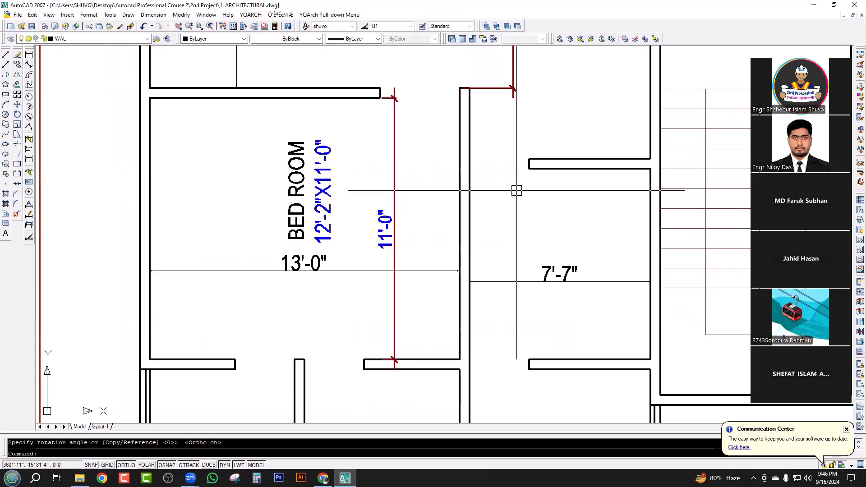
{"action": "scroll", "coordinate": [320, 281], "scroll_direction": "down", "scroll_amount": 5}
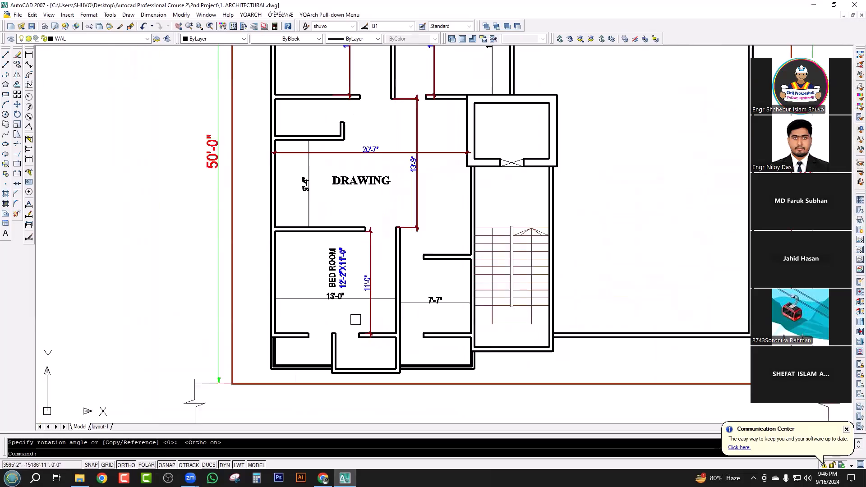
{"action": "scroll", "coordinate": [366, 160], "scroll_direction": "up", "scroll_amount": 2}
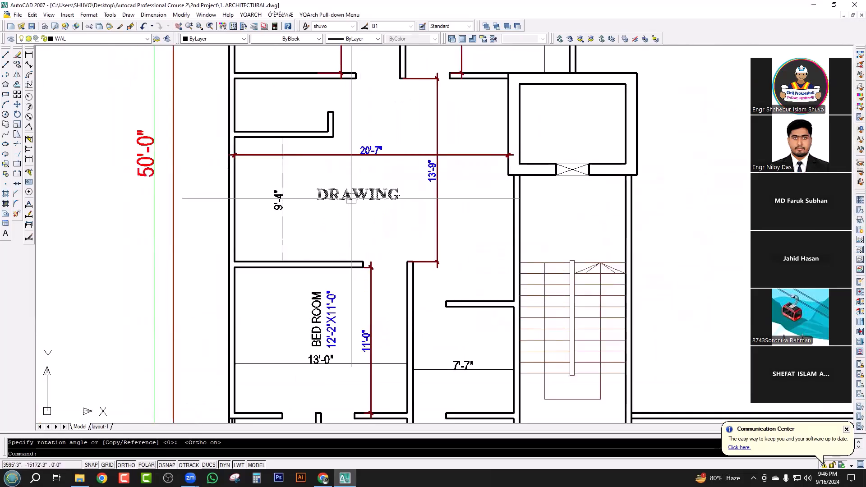
Step: Save the drawing
{"action": "scroll", "coordinate": [270, 294], "scroll_direction": "down", "scroll_amount": 3}
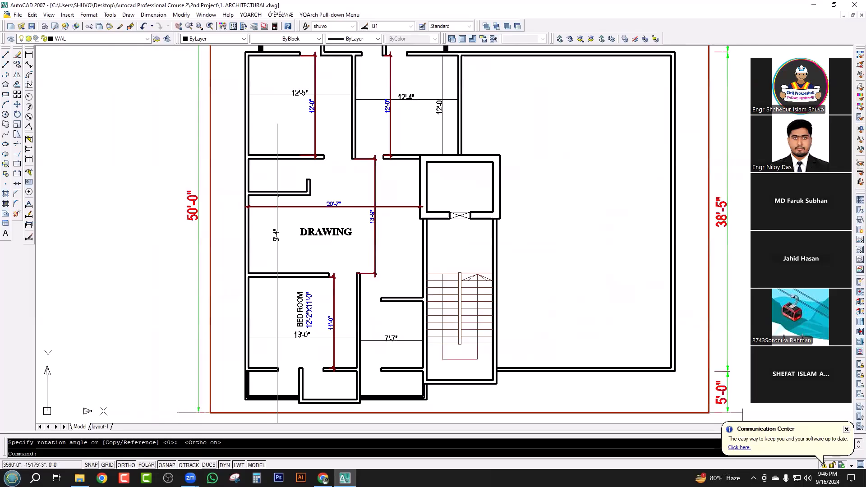
{"action": "scroll", "coordinate": [300, 277], "scroll_direction": "down", "scroll_amount": 2}
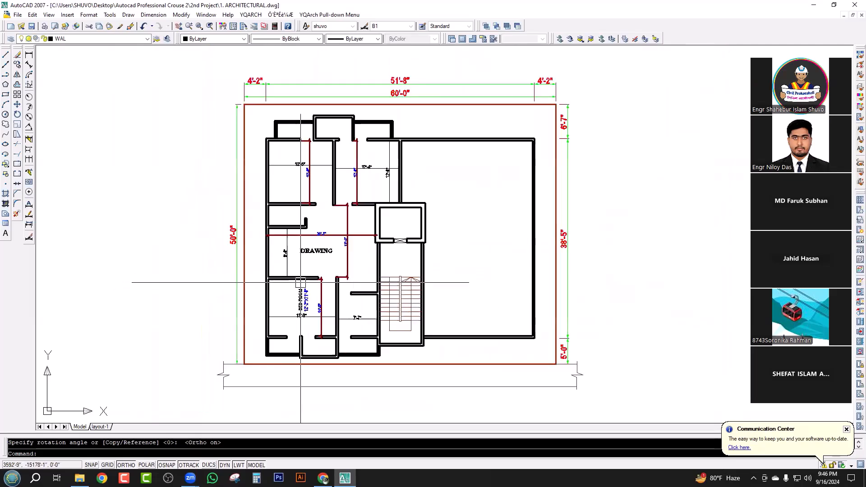
{"action": "scroll", "coordinate": [406, 265], "scroll_direction": "up", "scroll_amount": 2}
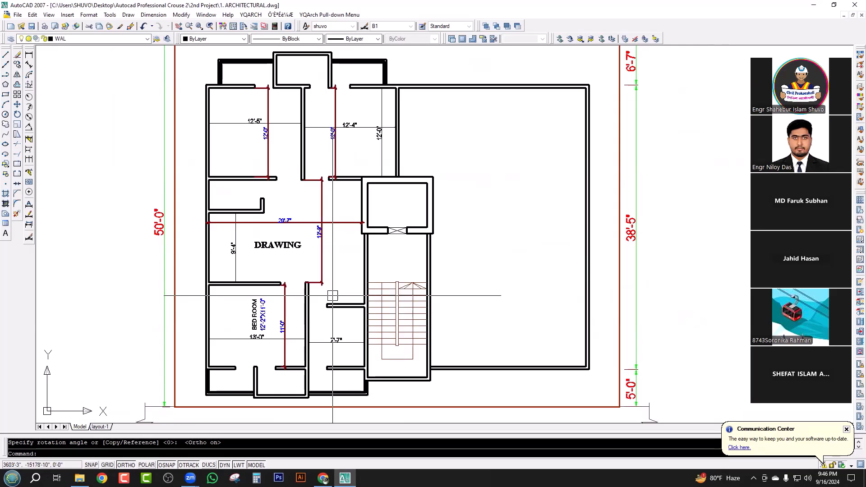
{"action": "key", "text": "ctrl+s"}
{"action": "type", "text": "M"}
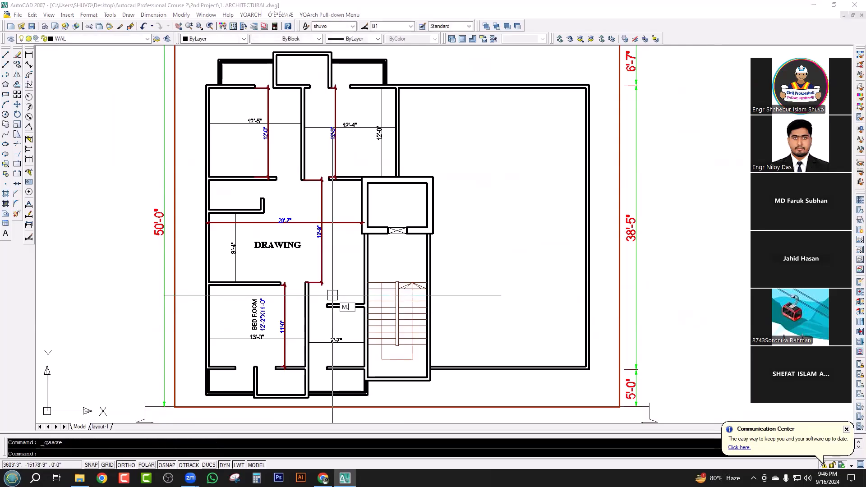
{"action": "key", "text": "Escape"}
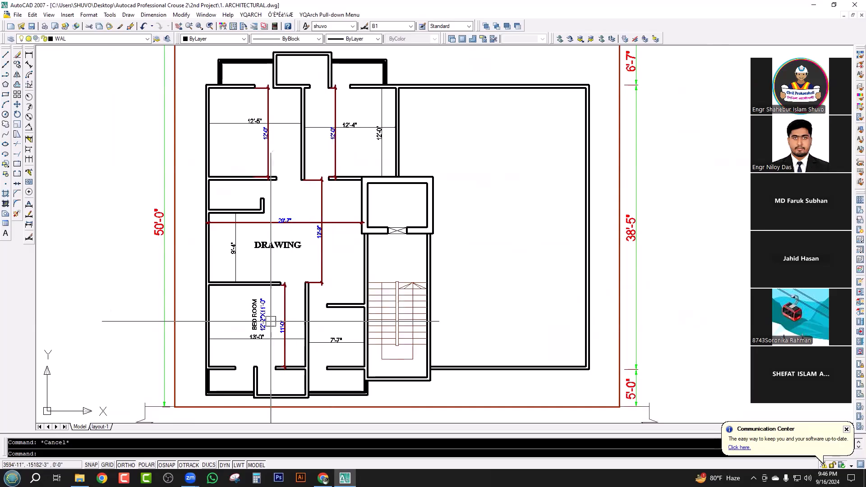
Step: Add the size line 20'-7"X13'-9" beneath the DRAWING label
{"action": "scroll", "coordinate": [292, 211], "scroll_direction": "up", "scroll_amount": 4}
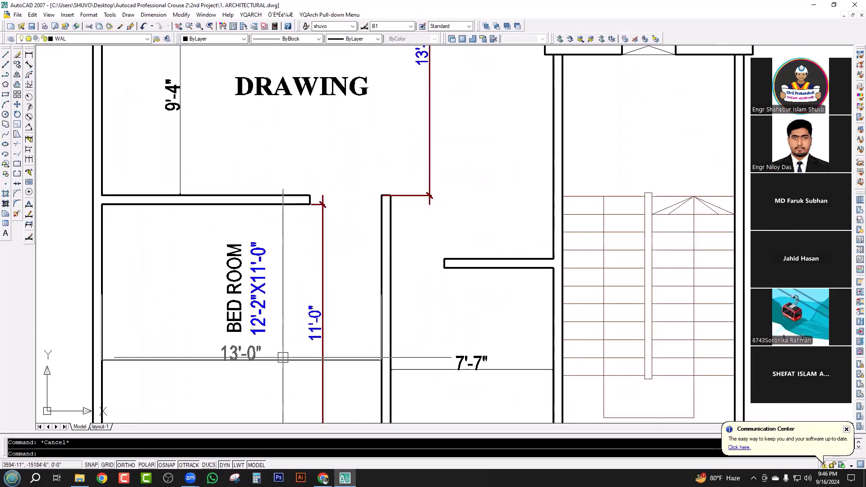
{"action": "scroll", "coordinate": [285, 362], "scroll_direction": "down", "scroll_amount": 3}
{"action": "mouse_move", "coordinate": [340, 327]}
{"action": "middle_mouse_down"}
{"action": "mouse_move", "coordinate": [340, 265]}
{"action": "mouse_move", "coordinate": [341, 284]}
{"action": "middle_mouse_up"}
{"action": "scroll", "coordinate": [339, 198], "scroll_direction": "up", "scroll_amount": 3}
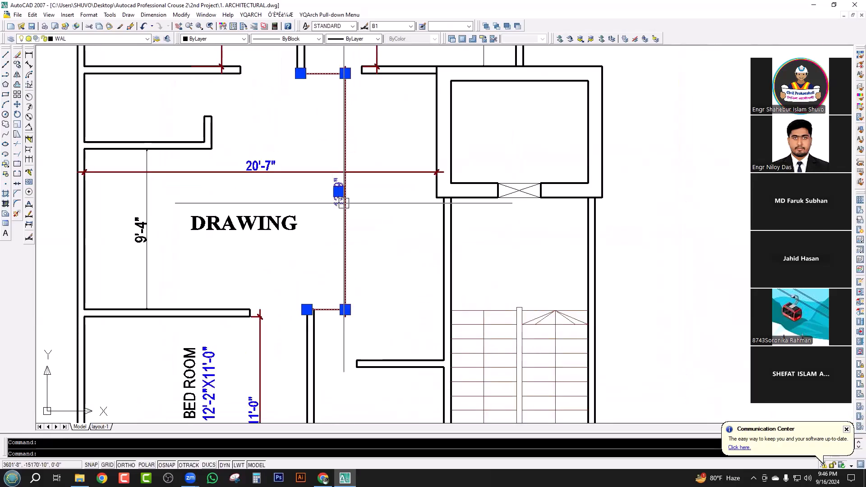
{"action": "key", "text": "Escape"}
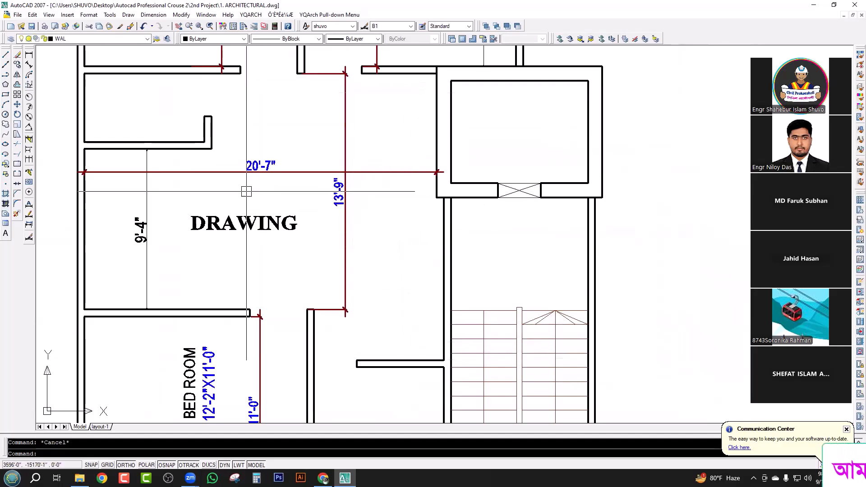
{"action": "scroll", "coordinate": [247, 189], "scroll_direction": "down", "scroll_amount": 2}
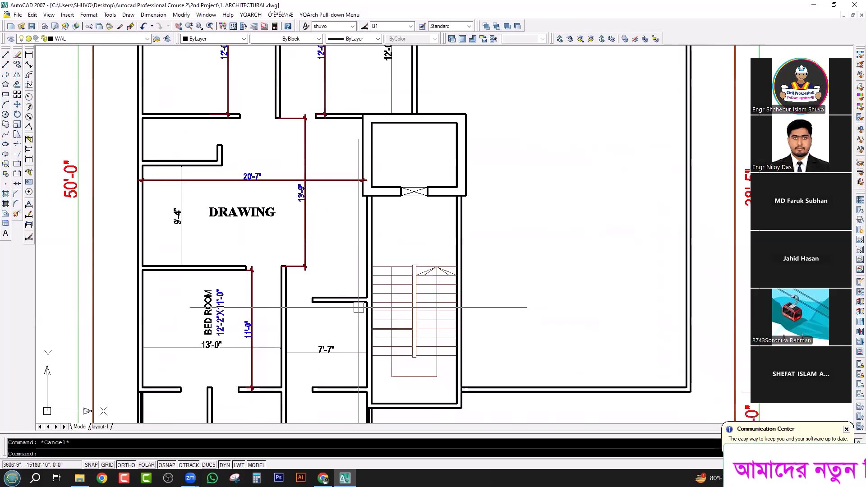
{"action": "scroll", "coordinate": [230, 155], "scroll_direction": "up", "scroll_amount": 1}
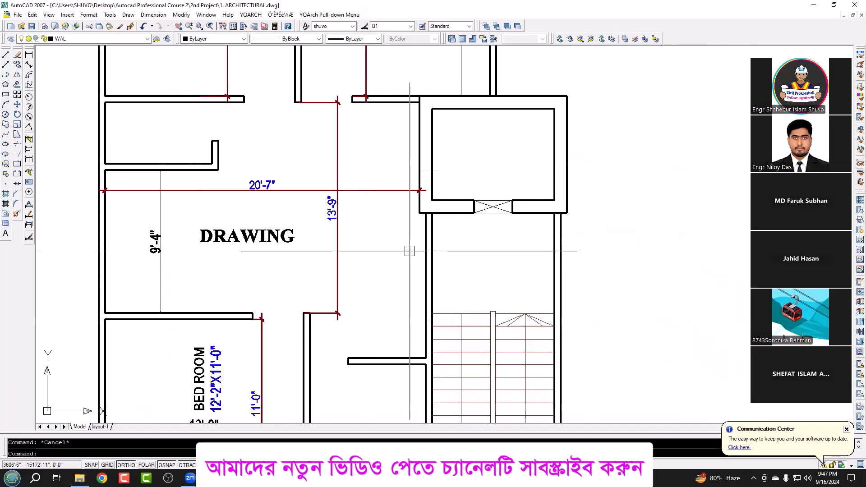
{"action": "double_click", "coordinate": [295, 242]}
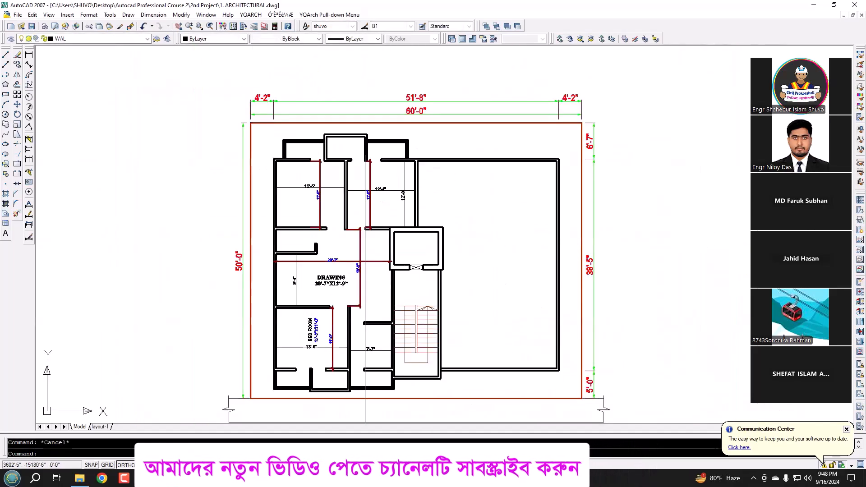
Step: Copy the DRAWING label with its size line into the upper-left bedroom, with Ortho off for free placement
{"action": "scroll", "coordinate": [381, 239], "scroll_direction": "up", "scroll_amount": 2}
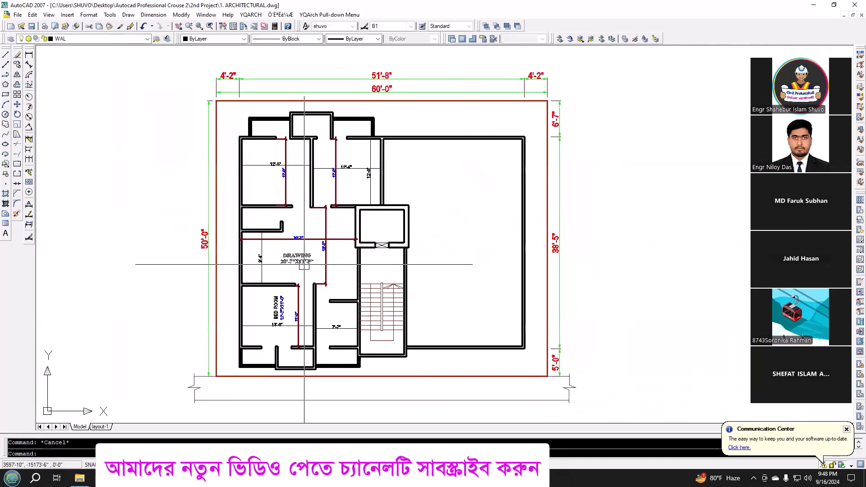
{"action": "scroll", "coordinate": [301, 251], "scroll_direction": "up", "scroll_amount": 4}
{"action": "left_click", "coordinate": [286, 261]}
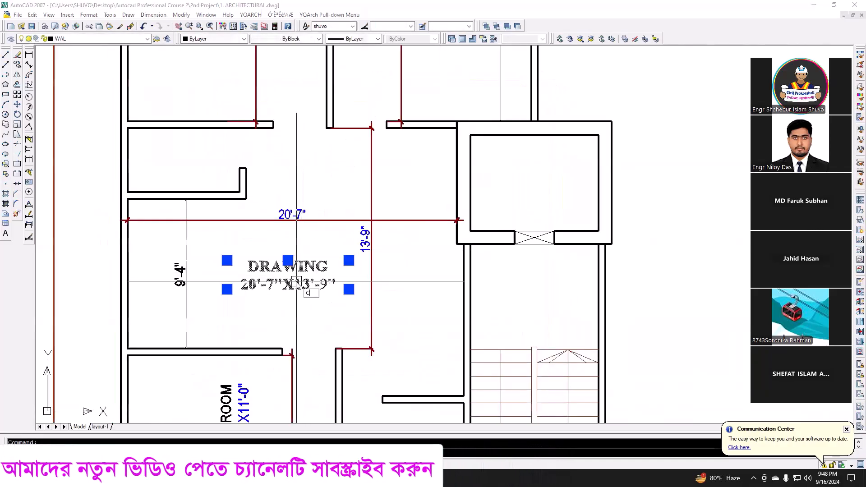
{"action": "type", "text": "co"}
{"action": "key", "text": "Return"}
{"action": "left_click", "coordinate": [295, 274]}
{"action": "scroll", "coordinate": [296, 274], "scroll_direction": "down", "scroll_amount": 4}
{"action": "scroll", "coordinate": [302, 222], "scroll_direction": "up", "scroll_amount": 5}
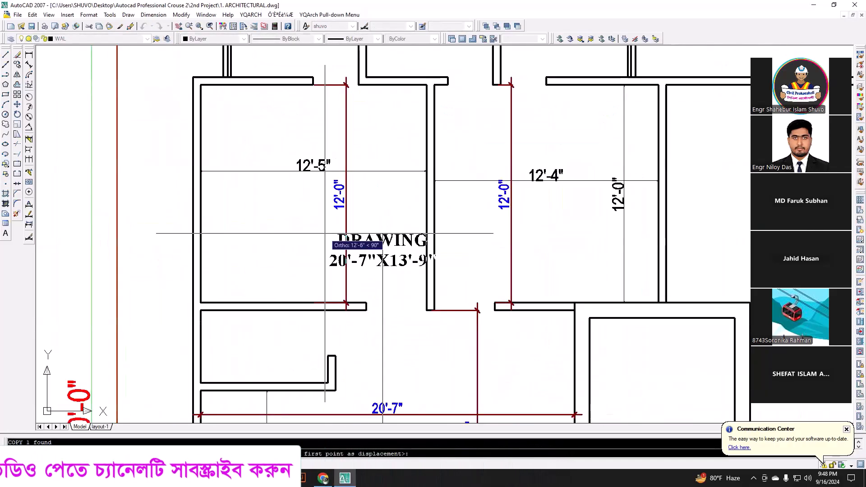
{"action": "key", "text": "F8"}
{"action": "left_click", "coordinate": [312, 207]}
{"action": "key", "text": "Escape"}
Step: Change the room name of the copied label in the upper-left bedroom to BED
{"action": "scroll", "coordinate": [310, 215], "scroll_direction": "up", "scroll_amount": 2}
{"action": "double_click", "coordinate": [310, 215]}
{"action": "left_click_drag", "start_coordinate": [405, 212], "coordinate": [221, 212]}
{"action": "type", "text": "BED"}
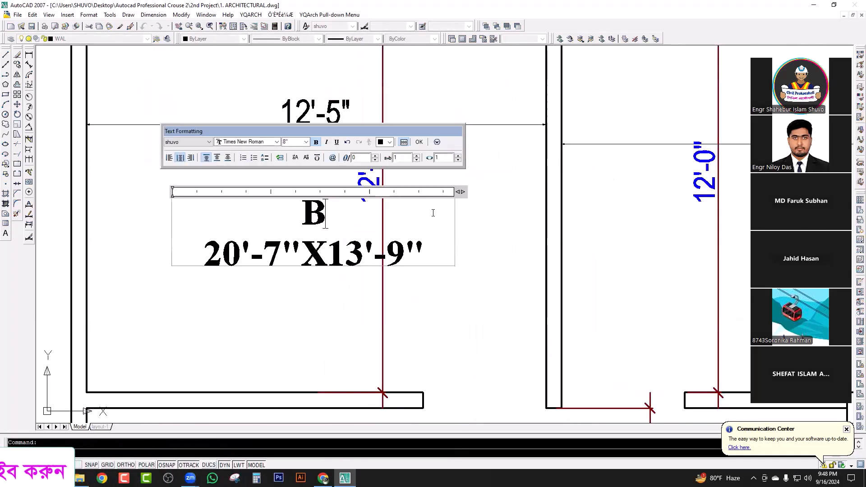
{"action": "left_click", "coordinate": [405, 291]}
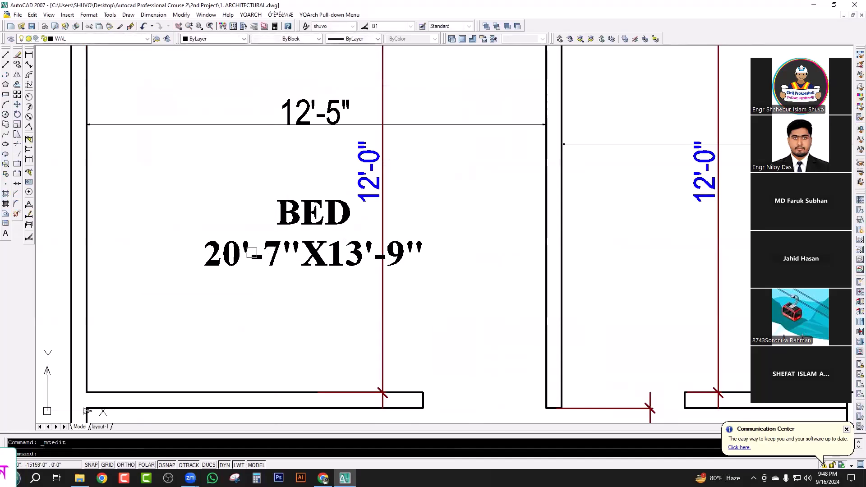
Step: Set the size line of the upper-left BED label to 12'-5"X12'-0"
{"action": "double_click", "coordinate": [232, 259]}
{"action": "type", "text": "12'-"}
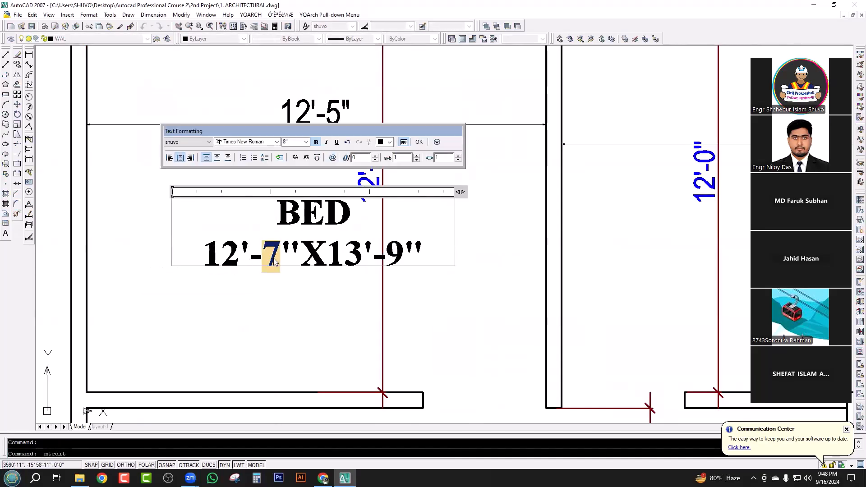
{"action": "type", "text": "5"}
{"action": "scroll", "coordinate": [274, 262], "scroll_direction": "down", "scroll_amount": 2}
{"action": "scroll", "coordinate": [327, 277], "scroll_direction": "up", "scroll_amount": 2}
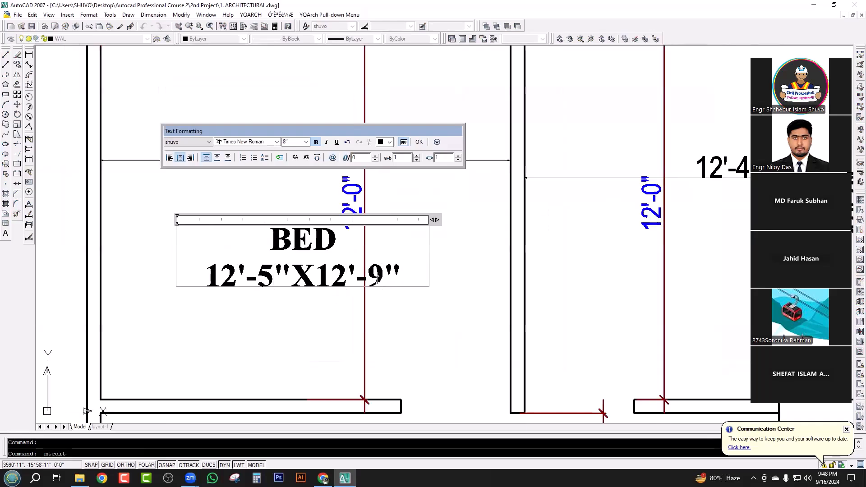
{"action": "left_click", "coordinate": [381, 280]}
{"action": "key", "text": "BackSpace"}
{"action": "type", "text": "0"}
{"action": "left_click", "coordinate": [391, 185]}
Step: Delete the horizontal and vertical dimensions inside the upper-left bedroom
{"action": "left_click", "coordinate": [391, 180]}
{"action": "left_click", "coordinate": [317, 140]}
{"action": "key", "text": "Delete"}
{"action": "left_click", "coordinate": [372, 279]}
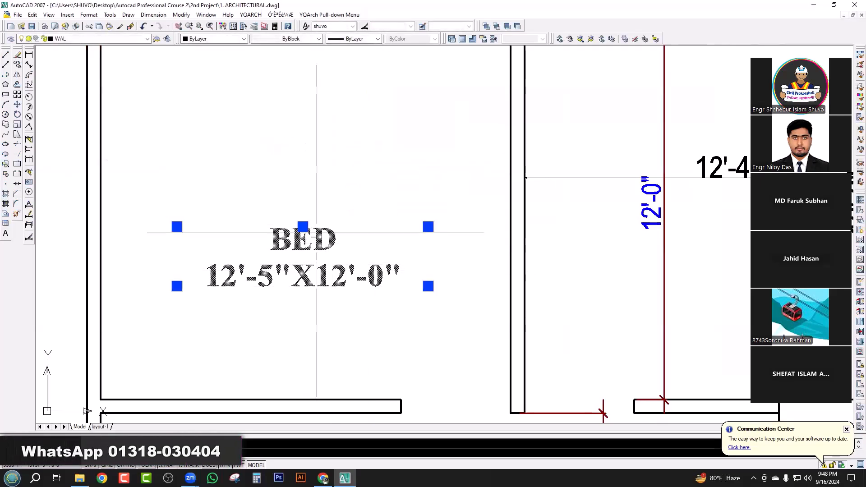
{"action": "key", "text": "Escape"}
Step: Delete the 20'-7" horizontal and 13'-9" vertical dimensions across the drawing room
{"action": "scroll", "coordinate": [324, 248], "scroll_direction": "down", "scroll_amount": 3}
{"action": "scroll", "coordinate": [321, 305], "scroll_direction": "up", "scroll_amount": 1}
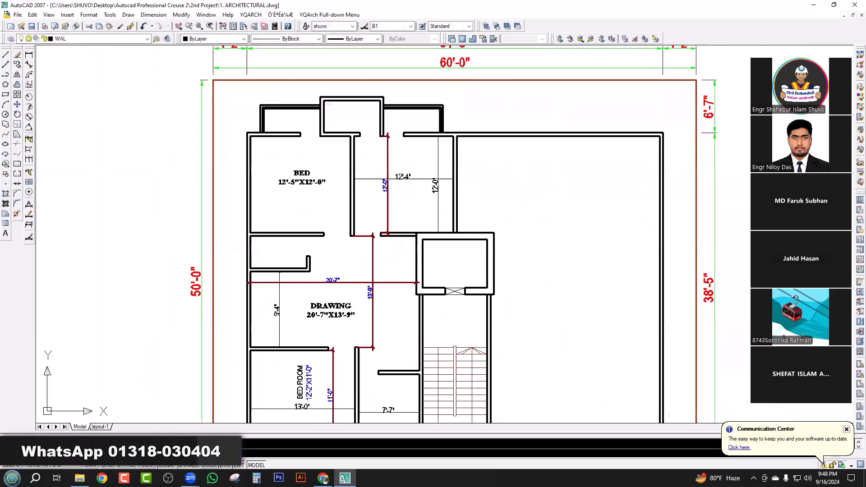
{"action": "middle_click_drag", "start_coordinate": [321, 305], "coordinate": [321, 292]}
{"action": "scroll", "coordinate": [378, 271], "scroll_direction": "up", "scroll_amount": 3}
{"action": "left_click", "coordinate": [396, 246]}
{"action": "left_click", "coordinate": [327, 273]}
{"action": "left_click", "coordinate": [391, 248]}
{"action": "left_click", "coordinate": [362, 285]}
{"action": "key", "text": "Delete"}
Step: Extend the DRAWING room name to read DRAWING CUM with DINING on a second line above the size
{"action": "double_click", "coordinate": [292, 320]}
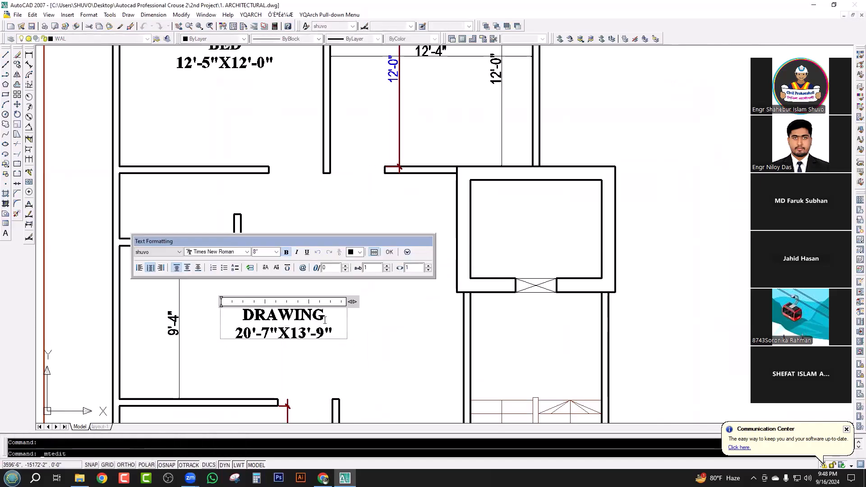
{"action": "scroll", "coordinate": [334, 321], "scroll_direction": "up", "scroll_amount": 2}
{"action": "scroll", "coordinate": [445, 265], "scroll_direction": "down", "scroll_amount": 3}
{"action": "scroll", "coordinate": [364, 300], "scroll_direction": "up", "scroll_amount": 2}
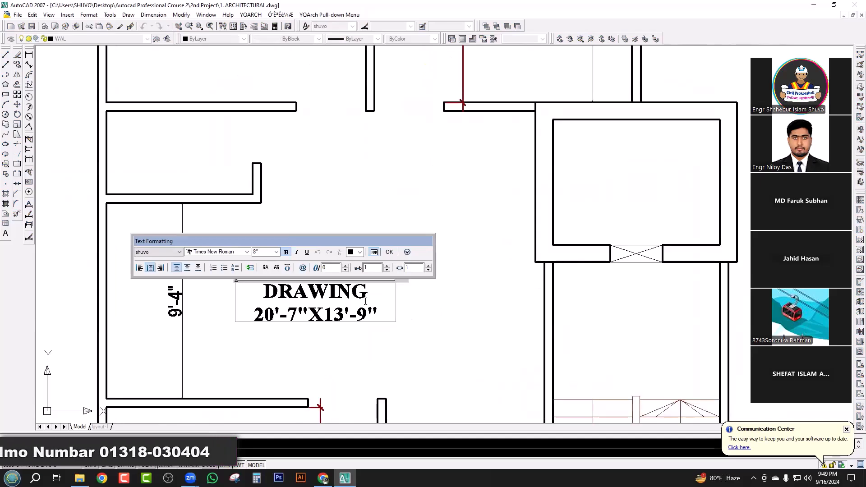
{"action": "type", "text": "CU"}
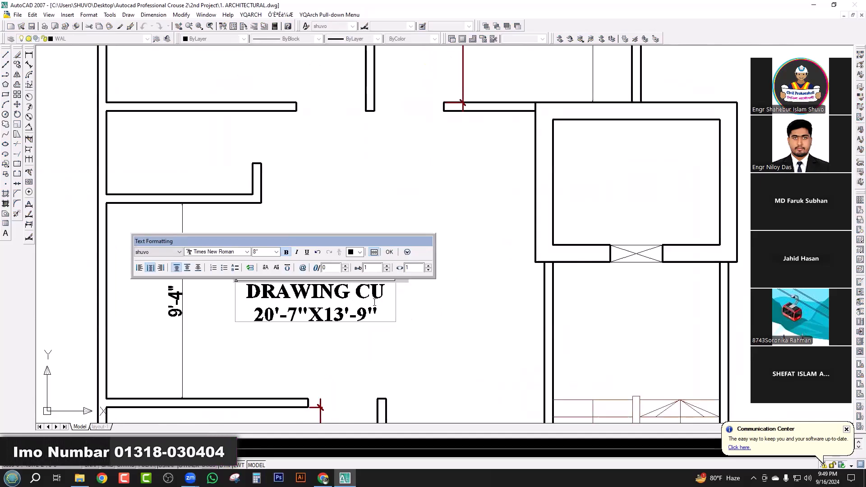
{"action": "type", "text": "M"}
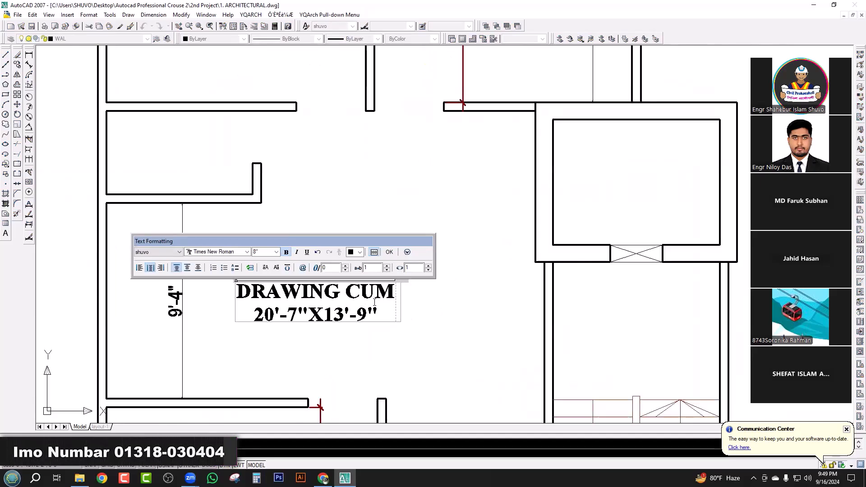
{"action": "key", "text": "Return"}
{"action": "type", "text": "DINING"}
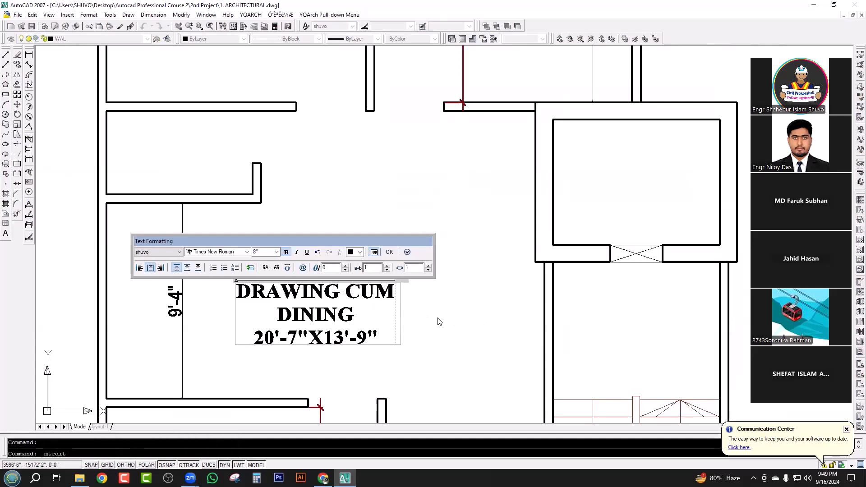
{"action": "left_click", "coordinate": [330, 356]}
Step: Delete the remaining 9'-4" vertical dimension in the drawing cum dining room
{"action": "scroll", "coordinate": [378, 304], "scroll_direction": "down", "scroll_amount": 4}
{"action": "scroll", "coordinate": [284, 327], "scroll_direction": "up", "scroll_amount": 3}
{"action": "left_click", "coordinate": [347, 286]}
{"action": "left_click", "coordinate": [308, 305]}
{"action": "key", "text": "Delete"}
{"action": "left_click", "coordinate": [29, 54]}
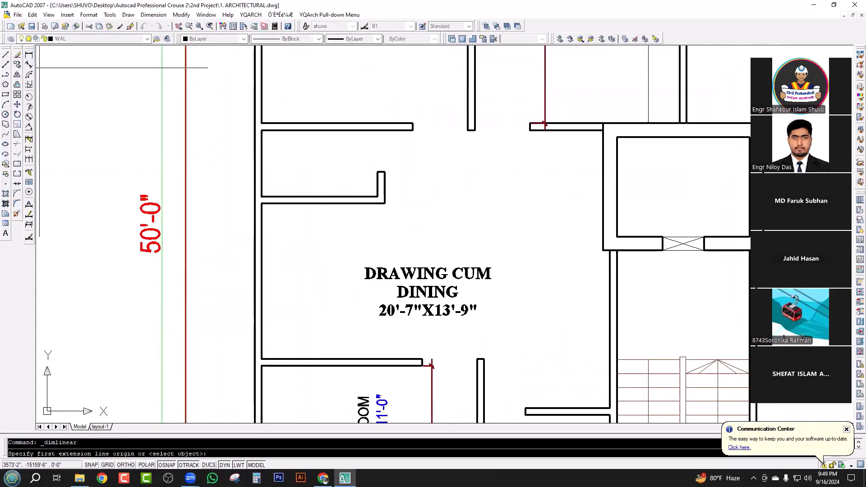
{"action": "key", "text": "Escape"}
Step: Copy the BED label with its size from the upper-left bedroom into the adjoining bedroom
{"action": "scroll", "coordinate": [376, 294], "scroll_direction": "down", "scroll_amount": 4}
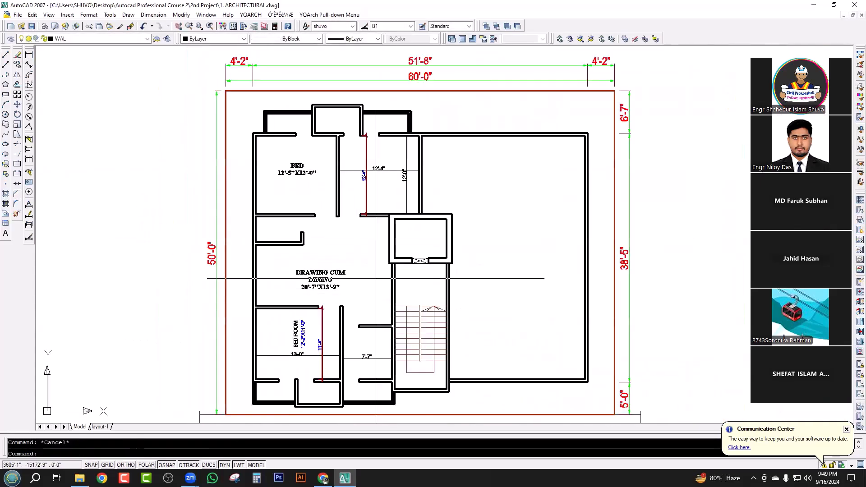
{"action": "scroll", "coordinate": [384, 191], "scroll_direction": "up", "scroll_amount": 3}
{"action": "left_click", "coordinate": [216, 192]}
{"action": "type", "text": "co"}
{"action": "key", "text": "space"}
{"action": "left_click", "coordinate": [225, 225]}
{"action": "left_click", "coordinate": [391, 223]}
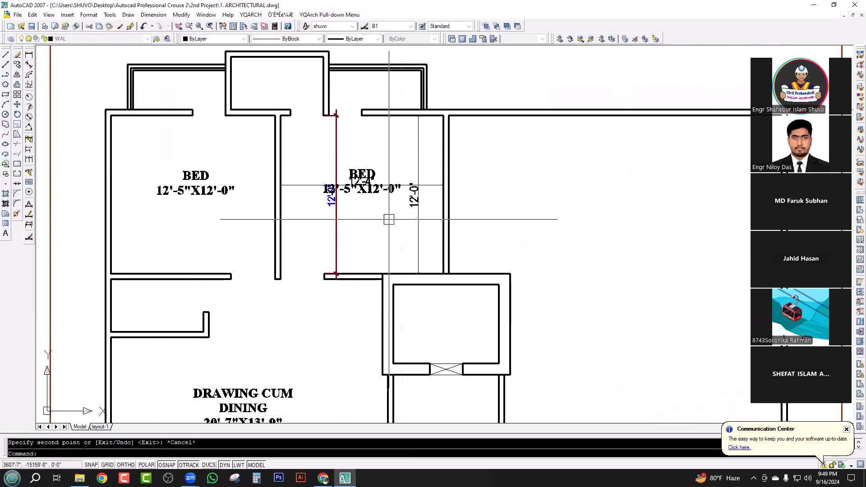
{"action": "key", "text": "Escape"}
Step: Move the copied BED label down, clear of the adjoining bedroom's horizontal dimension
{"action": "scroll", "coordinate": [417, 184], "scroll_direction": "up", "scroll_amount": 4}
{"action": "left_click", "coordinate": [440, 166]}
{"action": "key", "text": "Escape"}
{"action": "left_click", "coordinate": [341, 193]}
{"action": "type", "text": "m"}
{"action": "key", "text": "space"}
{"action": "left_click", "coordinate": [343, 225]}
{"action": "left_click", "coordinate": [352, 276]}
{"action": "key", "text": "Escape"}
Step: Set the size line of the adjoining bedroom's BED label to 12'-4"X12'-0"
{"action": "scroll", "coordinate": [353, 271], "scroll_direction": "down", "scroll_amount": 5}
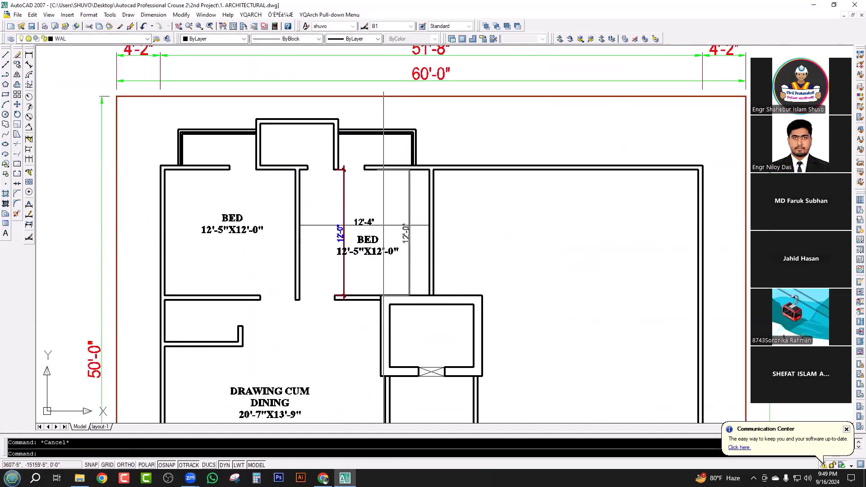
{"action": "scroll", "coordinate": [367, 257], "scroll_direction": "up", "scroll_amount": 4}
{"action": "double_click", "coordinate": [367, 256]}
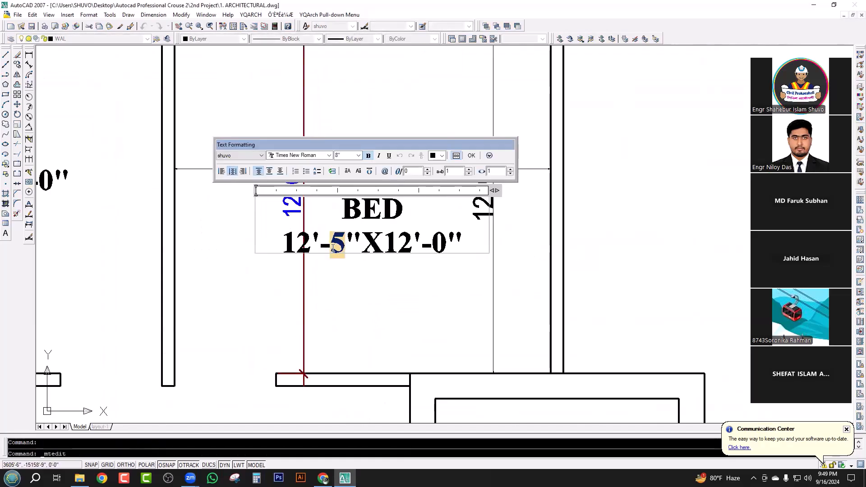
{"action": "scroll", "coordinate": [371, 311], "scroll_direction": "up", "scroll_amount": 3}
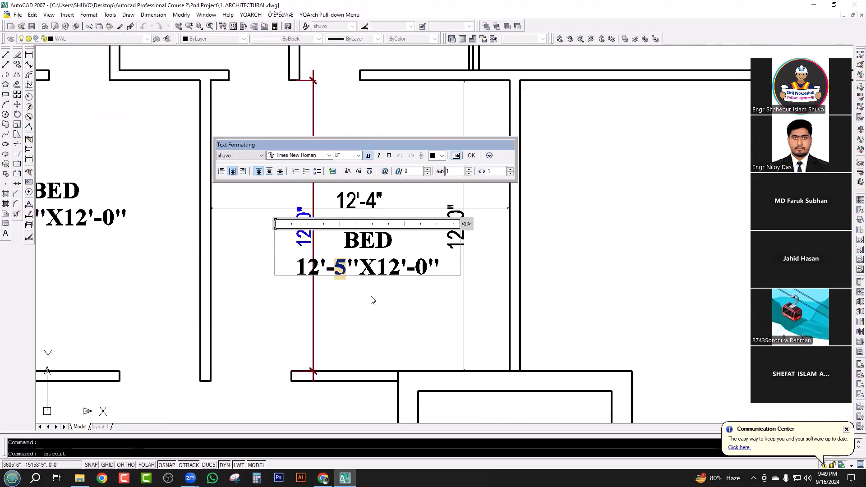
{"action": "left_click", "coordinate": [388, 316]}
{"action": "left_click", "coordinate": [482, 205]}
{"action": "left_click", "coordinate": [374, 191]}
{"action": "left_click", "coordinate": [361, 171]}
{"action": "left_click", "coordinate": [313, 150]}
{"action": "type", "text": "4"}
{"action": "key", "text": "Return"}
{"action": "key", "text": "Escape"}
Step: Delete the horizontal dimension and both vertical dimensions inside the adjoining bedroom
{"action": "scroll", "coordinate": [399, 232], "scroll_direction": "up", "scroll_amount": 3}
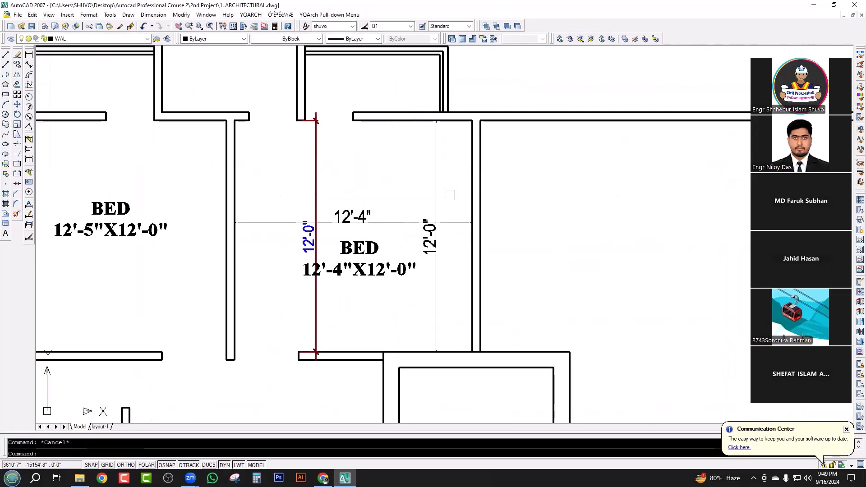
{"action": "left_click", "coordinate": [390, 185]}
{"action": "key", "text": "Delete"}
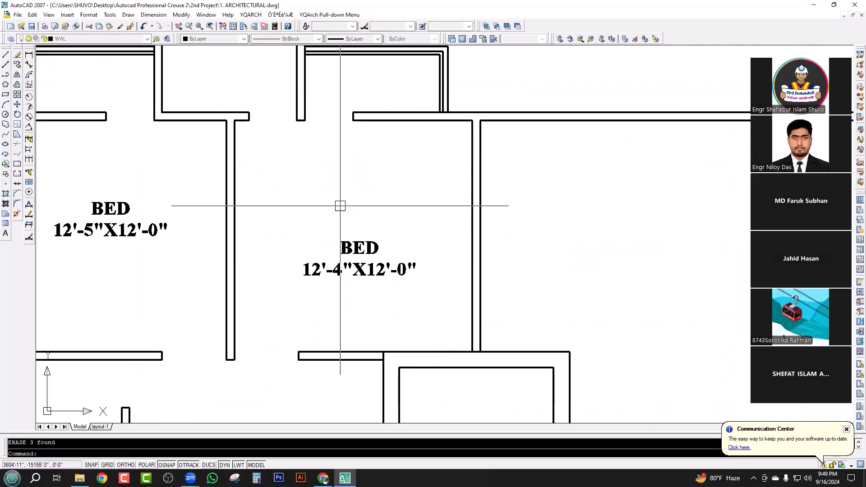
Step: Move the 12'-4"X12'-0" BED label up to the middle of its room
{"action": "left_click", "coordinate": [356, 274]}
{"action": "left_click_drag", "start_coordinate": [359, 274], "coordinate": [364, 235]}
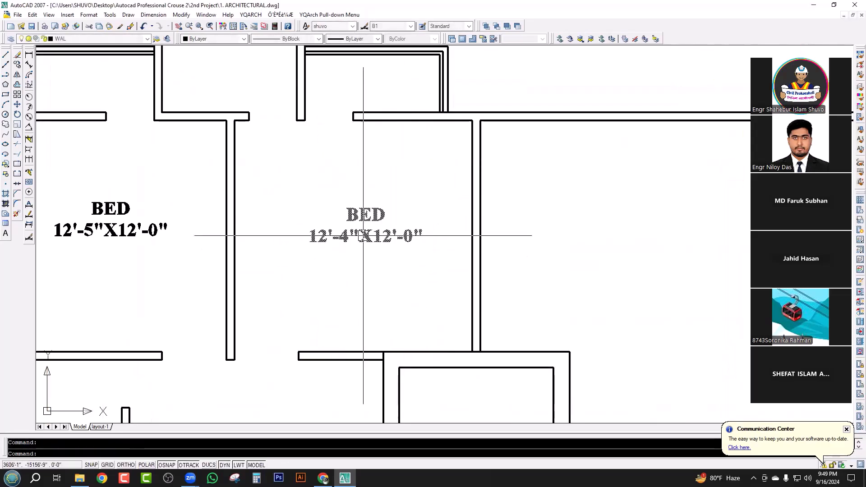
{"action": "scroll", "coordinate": [365, 235], "scroll_direction": "down", "scroll_amount": 4}
{"action": "middle_click_drag", "start_coordinate": [365, 273], "coordinate": [365, 209]}
{"action": "scroll", "coordinate": [326, 212], "scroll_direction": "down", "scroll_amount": 1}
{"action": "scroll", "coordinate": [316, 318], "scroll_direction": "up", "scroll_amount": 2}
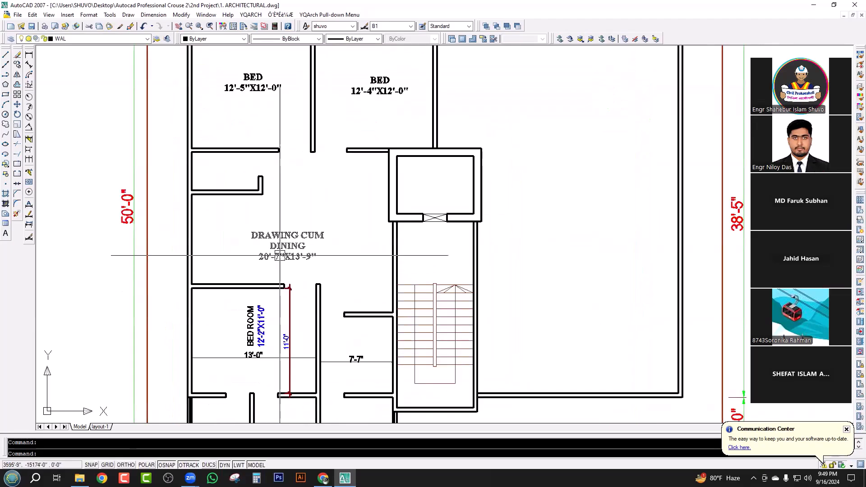
Step: Delete the old vertical BED ROOM label with its 12'-2"X11'-0" size from the bedroom below the dining space
{"action": "middle_click_drag", "start_coordinate": [291, 264], "coordinate": [303, 238]}
{"action": "scroll", "coordinate": [303, 216], "scroll_direction": "up", "scroll_amount": 2}
{"action": "scroll", "coordinate": [333, 271], "scroll_direction": "down", "scroll_amount": 2}
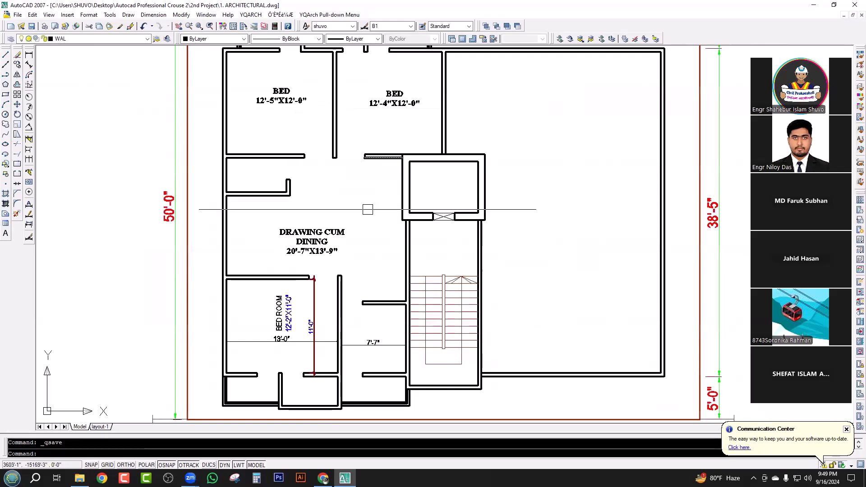
{"action": "scroll", "coordinate": [324, 262], "scroll_direction": "up", "scroll_amount": 1}
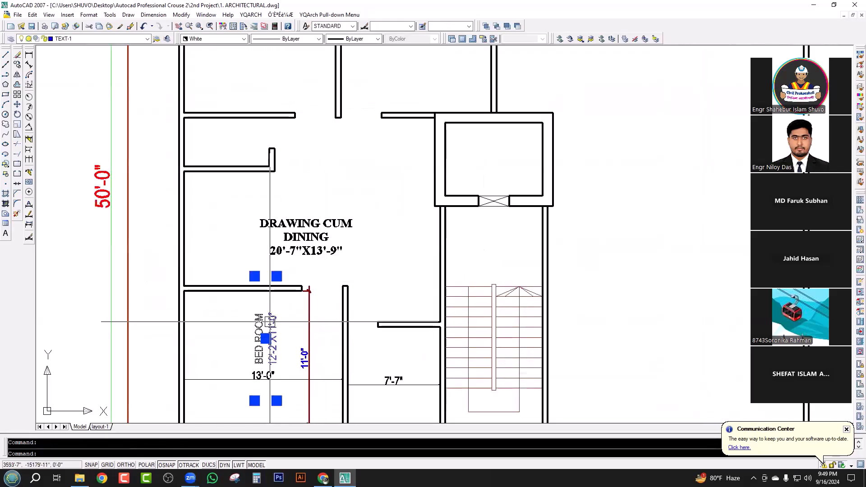
{"action": "key", "text": "Delete"}
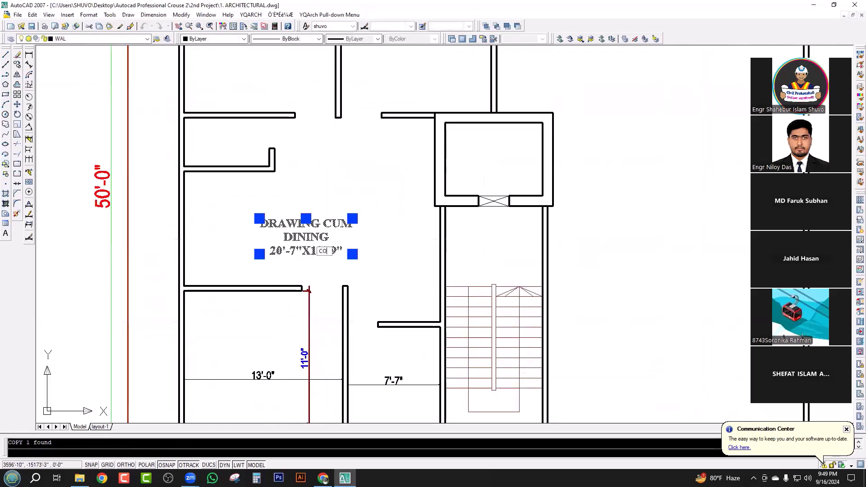
Step: Copy the DRAWING CUM DINING label into the bedroom below it
{"action": "left_click", "coordinate": [304, 226]}
{"action": "scroll", "coordinate": [348, 194], "scroll_direction": "down", "scroll_amount": 3}
{"action": "scroll", "coordinate": [319, 265], "scroll_direction": "up", "scroll_amount": 3}
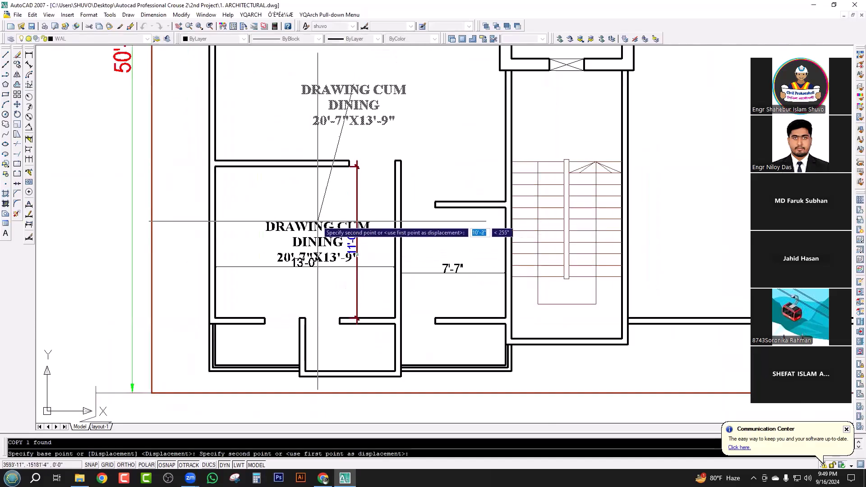
{"action": "left_click", "coordinate": [315, 221]}
{"action": "key", "text": "Escape"}
Step: Move the lower bedroom's horizontal dimension down and its vertical dimension right, clear of the label in the room's middle
{"action": "scroll", "coordinate": [367, 259], "scroll_direction": "up", "scroll_amount": 2}
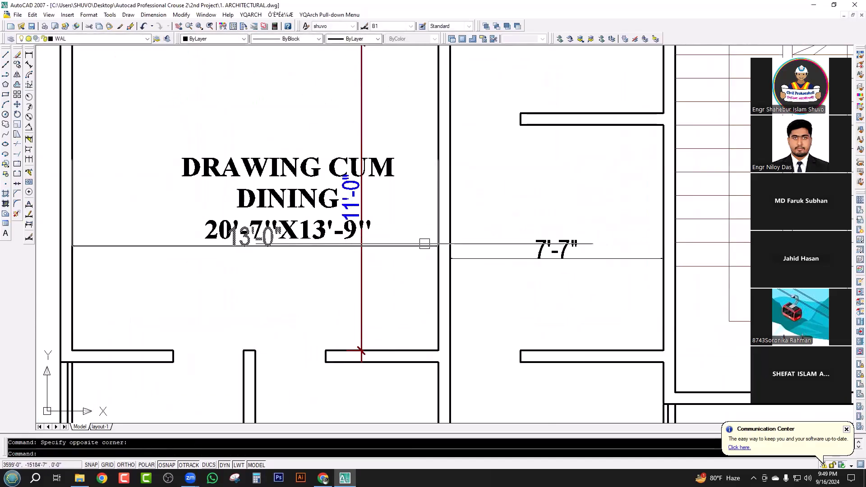
{"action": "left_click", "coordinate": [438, 246]}
{"action": "left_click", "coordinate": [410, 296]}
{"action": "key", "text": "Escape"}
{"action": "left_click", "coordinate": [362, 261]}
{"action": "left_click", "coordinate": [360, 350]}
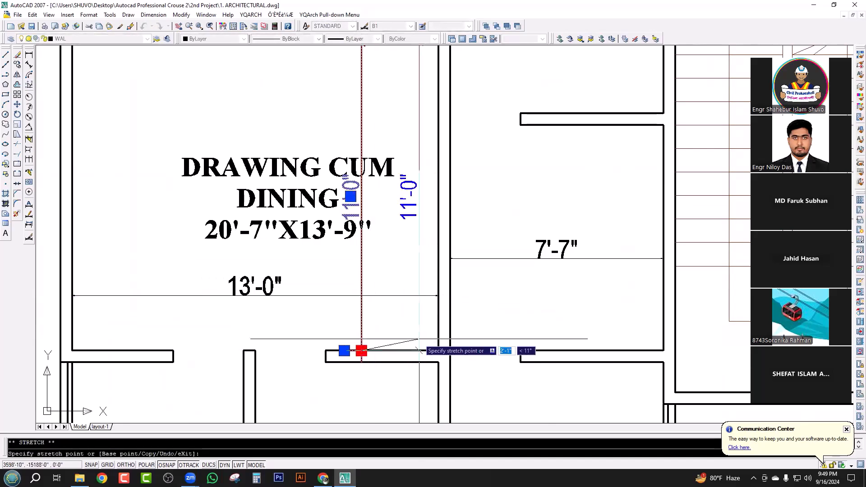
{"action": "scroll", "coordinate": [353, 286], "scroll_direction": "down", "scroll_amount": 1}
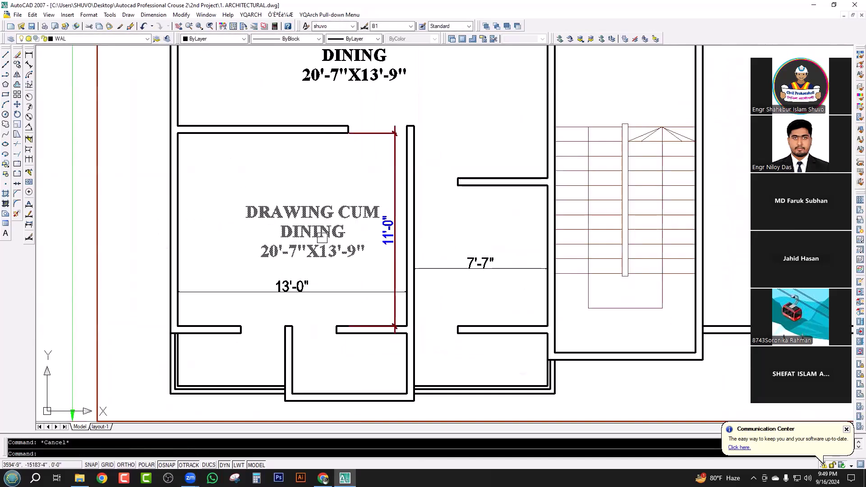
Step: Delete the copied DRAWING CUM DINING label and copy the 12'-5"X12'-0" BED label into the lower bedroom
{"action": "key", "text": "Return"}
{"action": "scroll", "coordinate": [311, 294], "scroll_direction": "down", "scroll_amount": 4}
{"action": "scroll", "coordinate": [310, 182], "scroll_direction": "up", "scroll_amount": 3}
{"action": "left_click", "coordinate": [299, 145]}
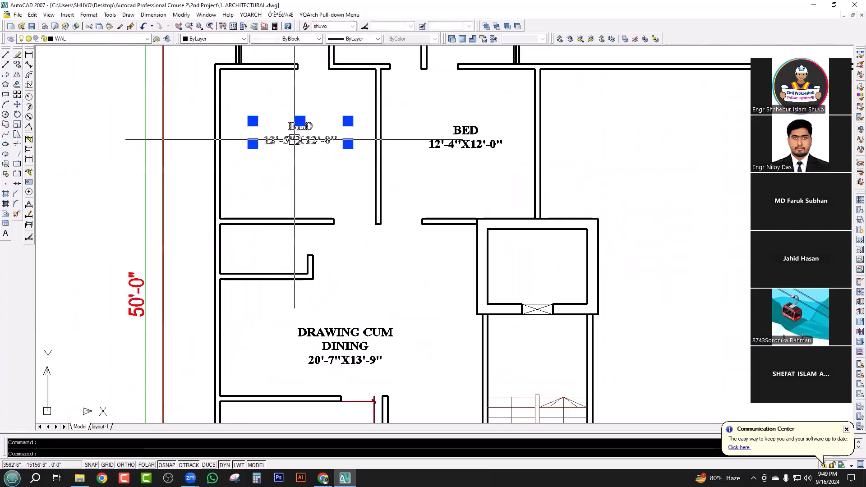
{"action": "type", "text": "o"}
{"action": "key", "text": "Return"}
{"action": "left_click", "coordinate": [293, 140]}
{"action": "scroll", "coordinate": [300, 348], "scroll_direction": "down", "scroll_amount": 3}
{"action": "scroll", "coordinate": [315, 235], "scroll_direction": "up", "scroll_amount": 6}
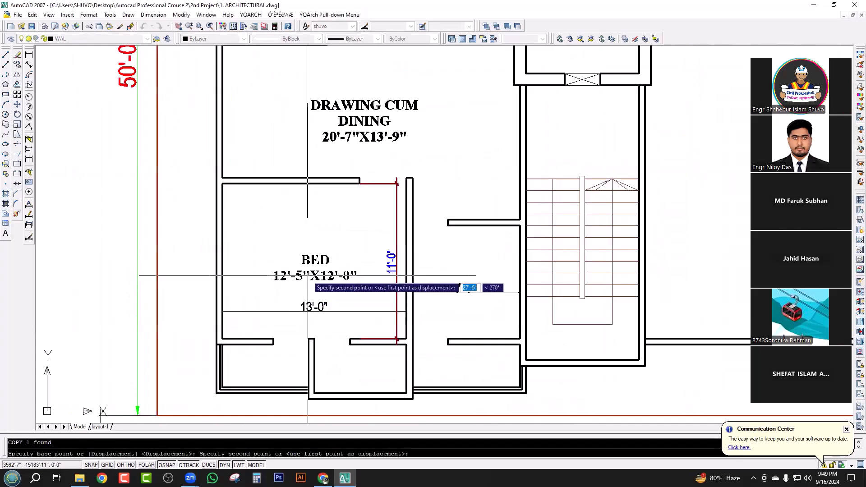
{"action": "key", "text": "Escape"}
Step: Change the copied label in the lower bedroom to M.BED with the size line 13'-0"X11'-0"
{"action": "scroll", "coordinate": [386, 284], "scroll_direction": "down", "scroll_amount": 2}
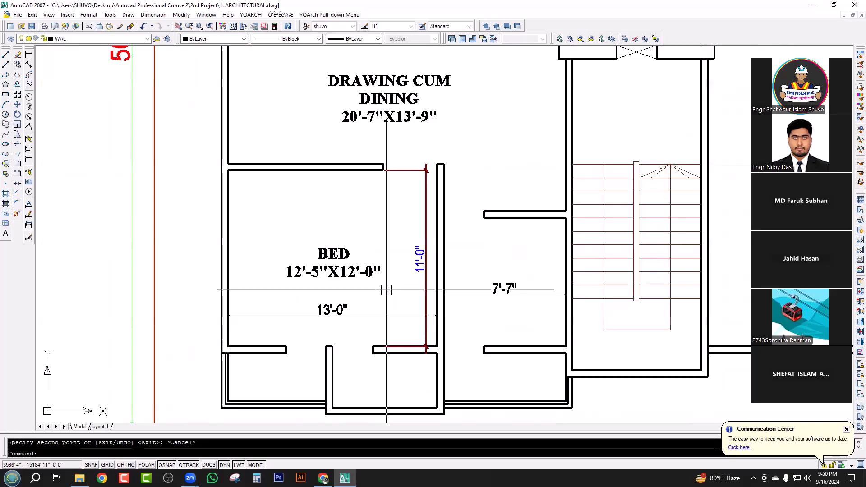
{"action": "middle_click_drag", "start_coordinate": [386, 290], "coordinate": [321, 292]}
{"action": "left_click", "coordinate": [297, 277]}
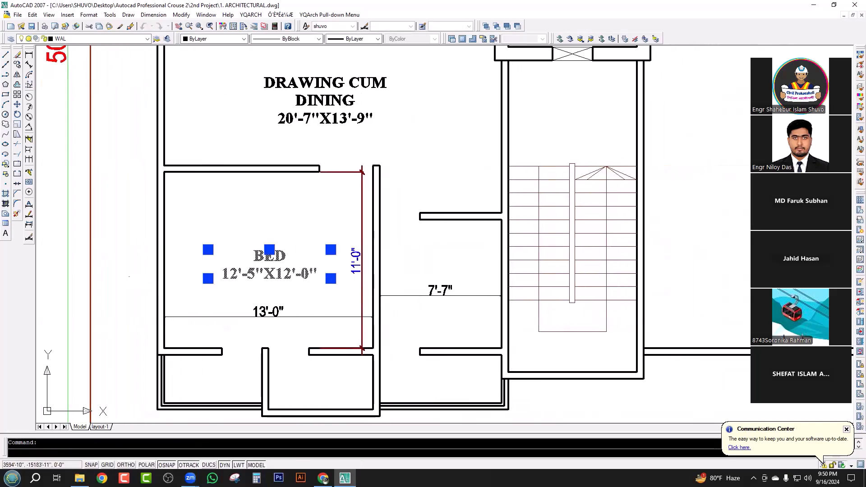
{"action": "double_click", "coordinate": [298, 277]}
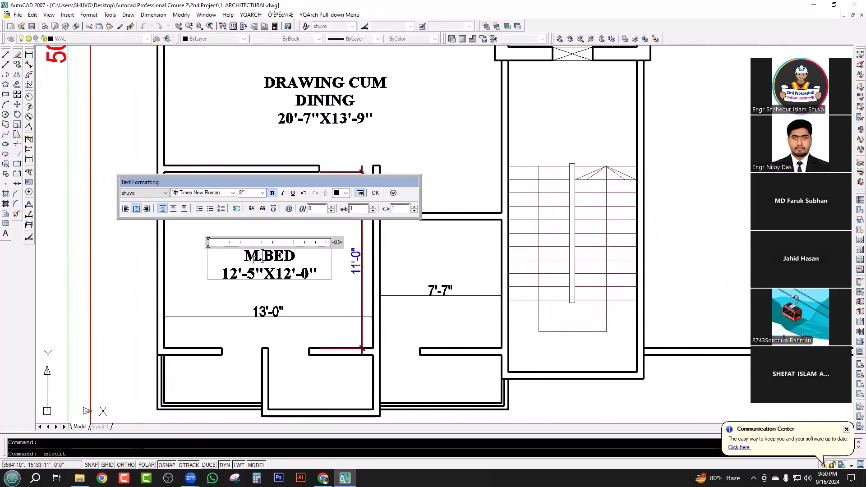
{"action": "scroll", "coordinate": [242, 279], "scroll_direction": "up", "scroll_amount": 2}
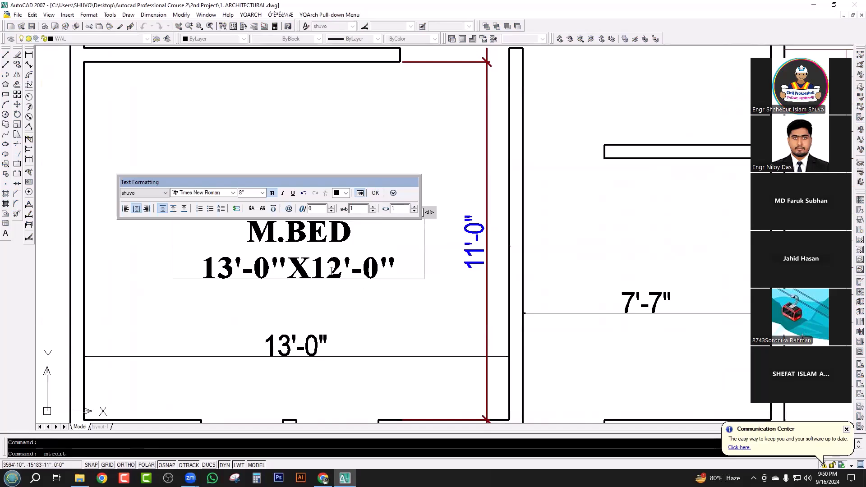
{"action": "left_click", "coordinate": [458, 286]}
Step: Delete the vertical and horizontal dimensions inside the master bedroom
{"action": "left_click", "coordinate": [486, 284]}
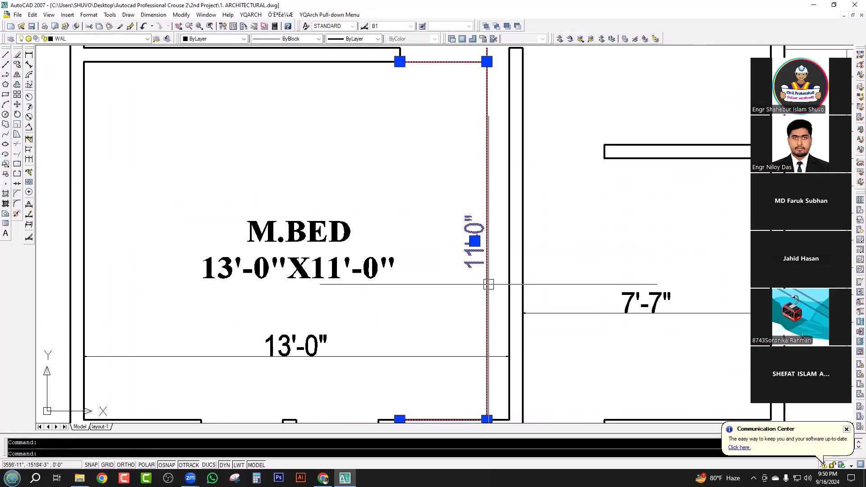
{"action": "left_click_drag", "start_coordinate": [487, 284], "coordinate": [366, 375]}
{"action": "key", "text": "Return"}
{"action": "scroll", "coordinate": [406, 352], "scroll_direction": "down", "scroll_amount": 5}
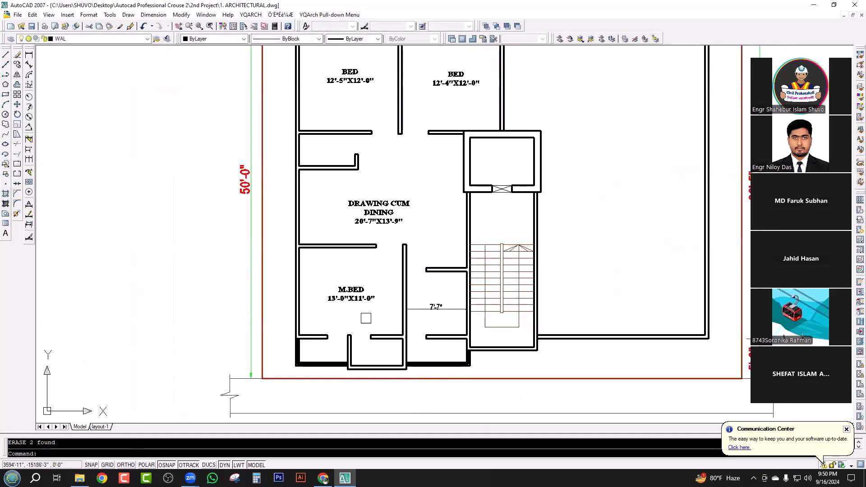
Step: Delete the 7'-7" dimension in the room between the master bedroom and the stairs, and save the drawing
{"action": "scroll", "coordinate": [343, 311], "scroll_direction": "down", "scroll_amount": 3}
{"action": "scroll", "coordinate": [306, 156], "scroll_direction": "up", "scroll_amount": 4}
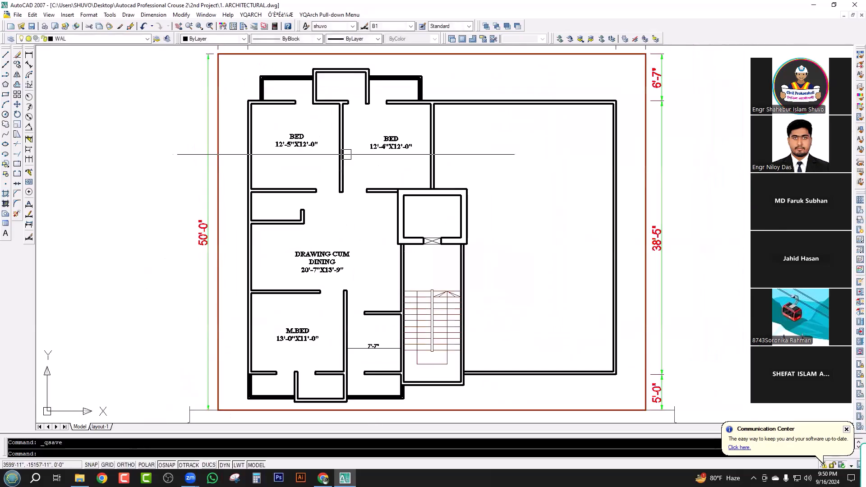
{"action": "scroll", "coordinate": [350, 246], "scroll_direction": "down", "scroll_amount": 2}
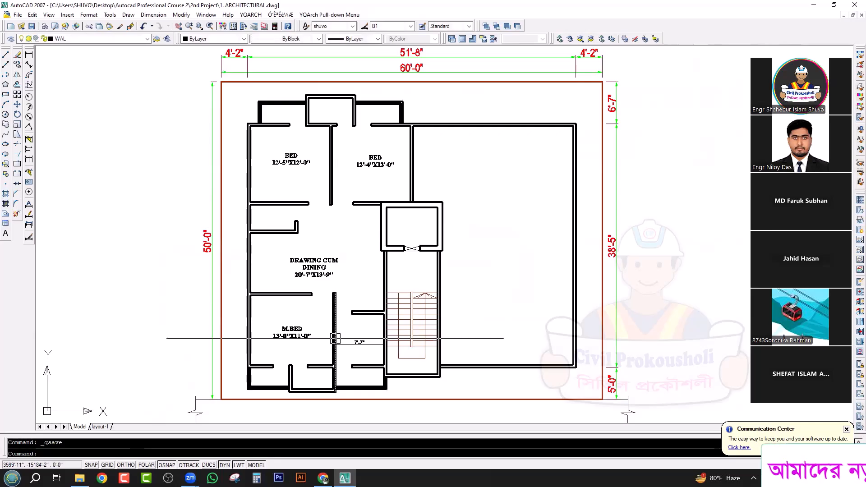
{"action": "scroll", "coordinate": [336, 301], "scroll_direction": "up", "scroll_amount": 2}
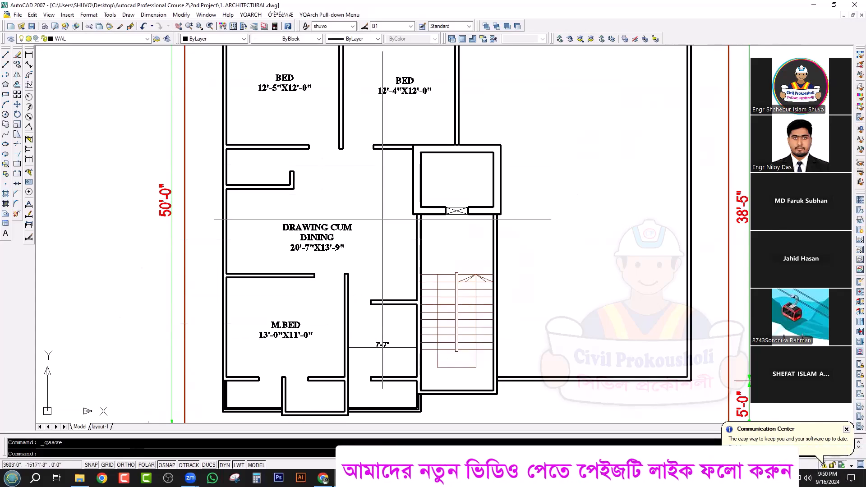
{"action": "middle_click_drag", "start_coordinate": [323, 304], "coordinate": [311, 296]}
{"action": "scroll", "coordinate": [289, 295], "scroll_direction": "down", "scroll_amount": 2}
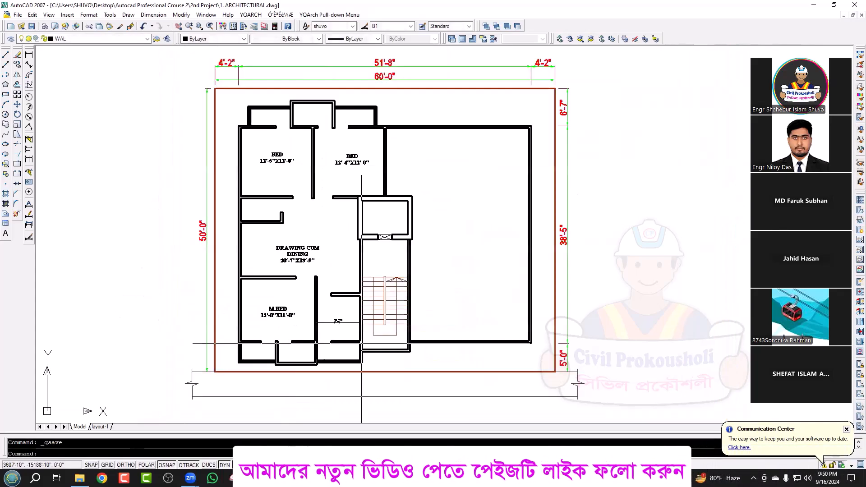
{"action": "scroll", "coordinate": [347, 350], "scroll_direction": "up", "scroll_amount": 3}
{"action": "left_click", "coordinate": [349, 307]}
{"action": "left_click", "coordinate": [330, 278]}
{"action": "type", "text": "E"}
{"action": "key", "text": "Return"}
{"action": "key", "text": "ctrl+s"}
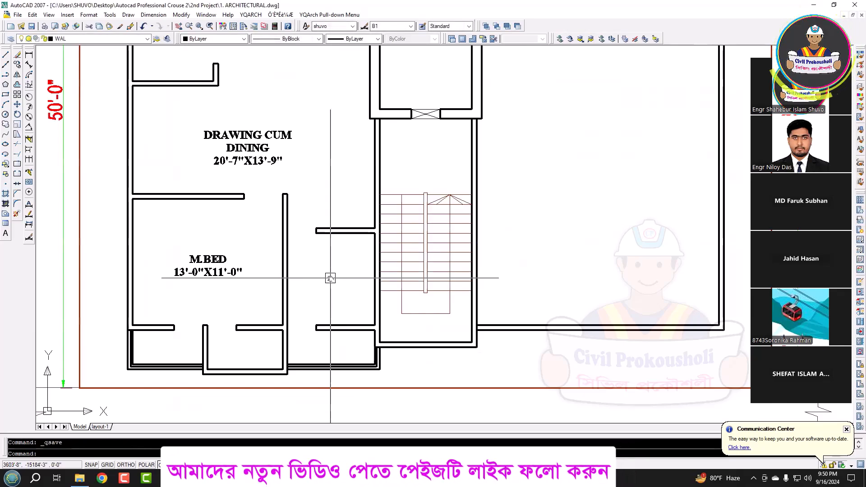
{"action": "middle_click_drag", "start_coordinate": [263, 285], "coordinate": [252, 300]}
{"action": "type", "text": "co"}
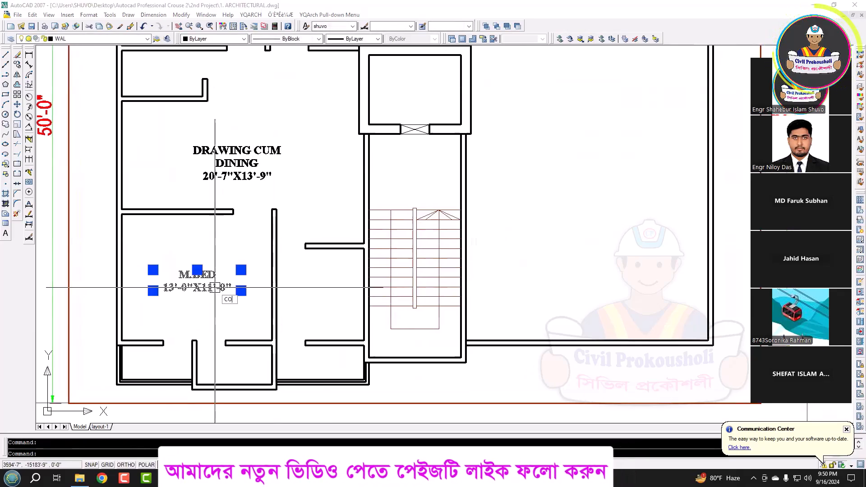
{"action": "key", "text": "Return"}
{"action": "left_click", "coordinate": [224, 290]}
{"action": "scroll", "coordinate": [367, 338], "scroll_direction": "down", "scroll_amount": 1}
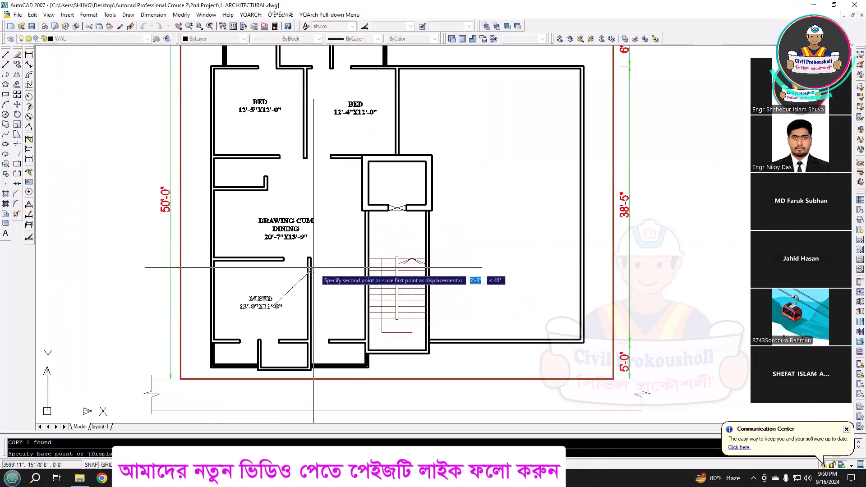
{"action": "key", "text": "Escape"}
{"action": "scroll", "coordinate": [311, 267], "scroll_direction": "down", "scroll_amount": 2}
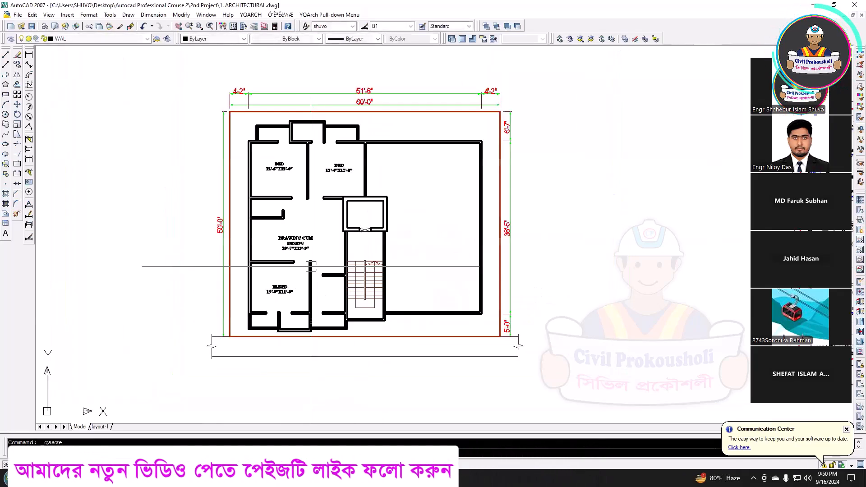
{"action": "key", "text": "ctrl+s"}
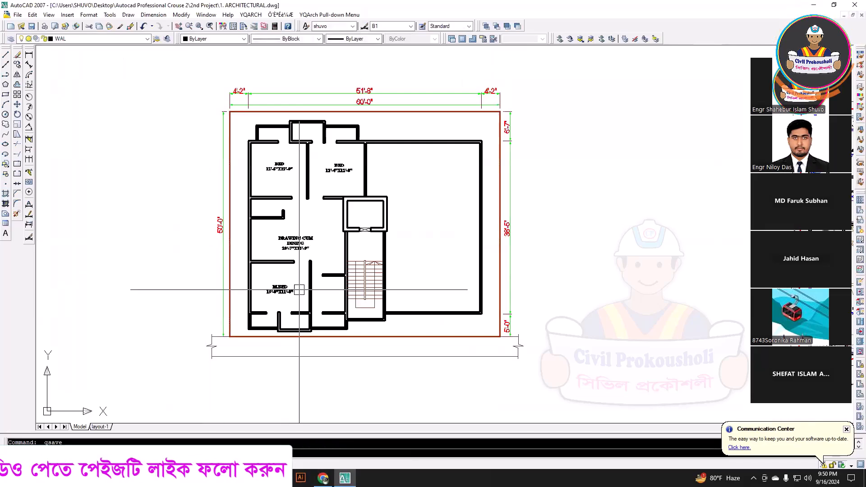
Step: Copy the KITCHEN 7'-0"X5'-8" label from UNIT-A of the reference plan into the room beside the master bedroom
{"action": "scroll", "coordinate": [471, 275], "scroll_direction": "down", "scroll_amount": 4}
{"action": "scroll", "coordinate": [527, 266], "scroll_direction": "up", "scroll_amount": 5}
{"action": "scroll", "coordinate": [528, 264], "scroll_direction": "up", "scroll_amount": 1}
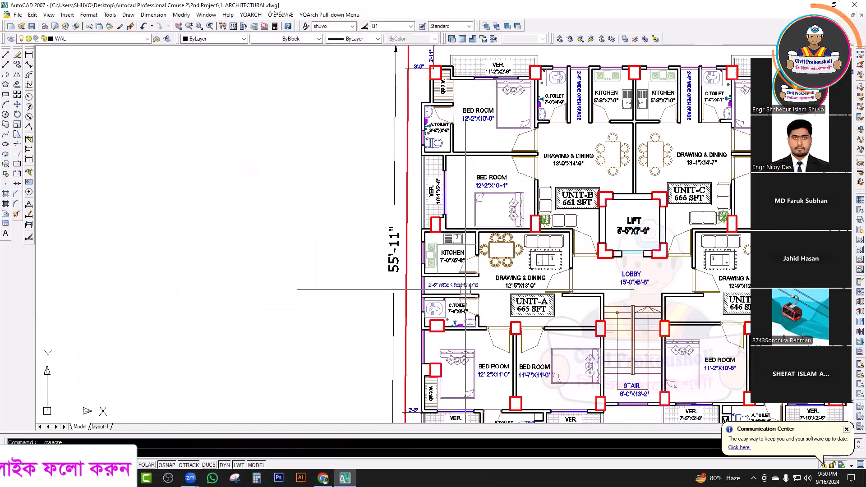
{"action": "scroll", "coordinate": [467, 289], "scroll_direction": "up", "scroll_amount": 3}
{"action": "left_click", "coordinate": [422, 207]}
{"action": "type", "text": "co"}
{"action": "key", "text": "Return"}
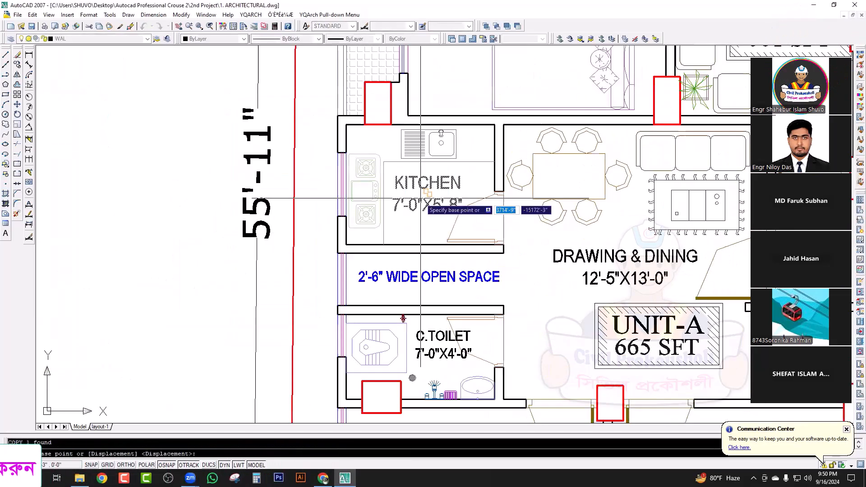
{"action": "left_click", "coordinate": [421, 197]}
{"action": "scroll", "coordinate": [585, 252], "scroll_direction": "down", "scroll_amount": 5}
{"action": "scroll", "coordinate": [365, 262], "scroll_direction": "up", "scroll_amount": 2}
Step: Copy the VER. and A.TOILET labels from the reference plan's upper unit to the floor plan being labelled
{"action": "scroll", "coordinate": [356, 256], "scroll_direction": "up", "scroll_amount": 2}
{"action": "scroll", "coordinate": [356, 256], "scroll_direction": "down", "scroll_amount": 4}
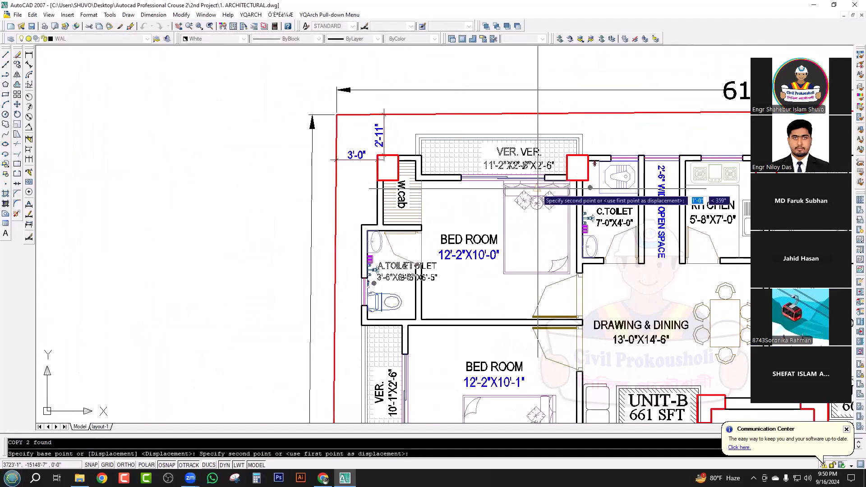
{"action": "scroll", "coordinate": [329, 170], "scroll_direction": "down", "scroll_amount": 2}
{"action": "scroll", "coordinate": [329, 170], "scroll_direction": "up", "scroll_amount": 3}
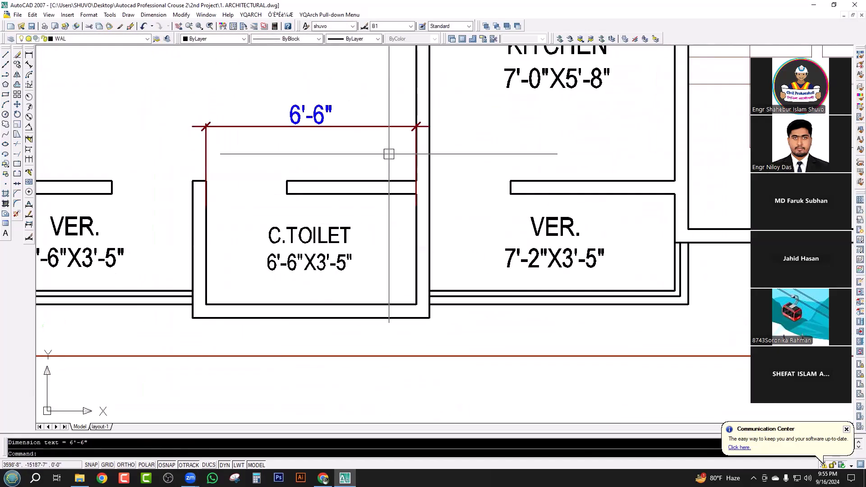
Step: Delete the 6'-6" dimension above the C.TOILET next to the master bedroom and save the drawing
{"action": "scroll", "coordinate": [389, 154], "scroll_direction": "down", "scroll_amount": 4}
{"action": "scroll", "coordinate": [390, 295], "scroll_direction": "up", "scroll_amount": 2}
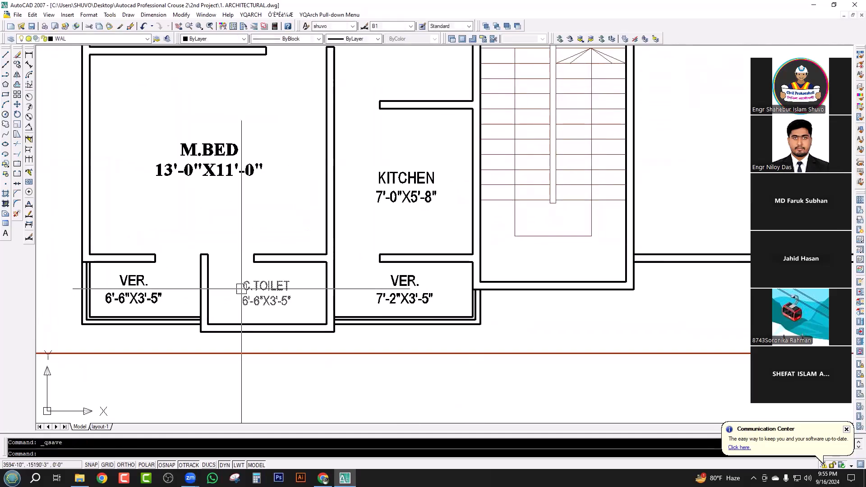
{"action": "scroll", "coordinate": [329, 371], "scroll_direction": "down", "scroll_amount": 4}
{"action": "scroll", "coordinate": [336, 298], "scroll_direction": "up", "scroll_amount": 3}
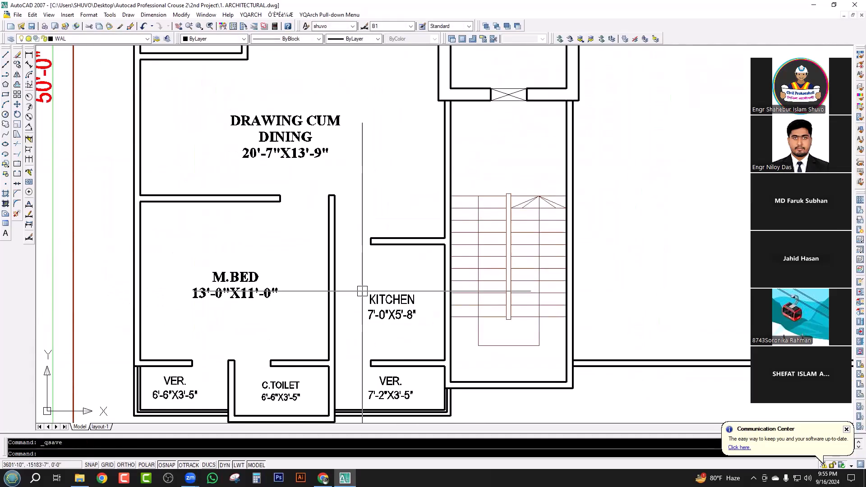
{"action": "scroll", "coordinate": [343, 295], "scroll_direction": "down", "scroll_amount": 4}
{"action": "scroll", "coordinate": [499, 182], "scroll_direction": "up", "scroll_amount": 2}
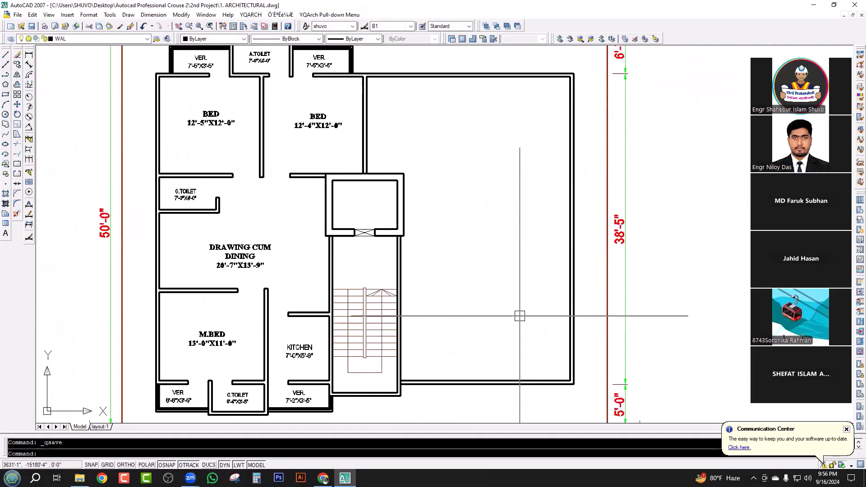
{"action": "scroll", "coordinate": [248, 406], "scroll_direction": "up", "scroll_amount": 7}
{"action": "double_click", "coordinate": [353, 331]}
{"action": "left_click_drag", "start_coordinate": [404, 360], "coordinate": [306, 325]}
{"action": "key", "text": "Escape"}
{"action": "left_click", "coordinate": [29, 54]}
{"action": "left_click", "coordinate": [422, 247]}
{"action": "left_click", "coordinate": [216, 248]}
{"action": "key", "text": "Escape"}
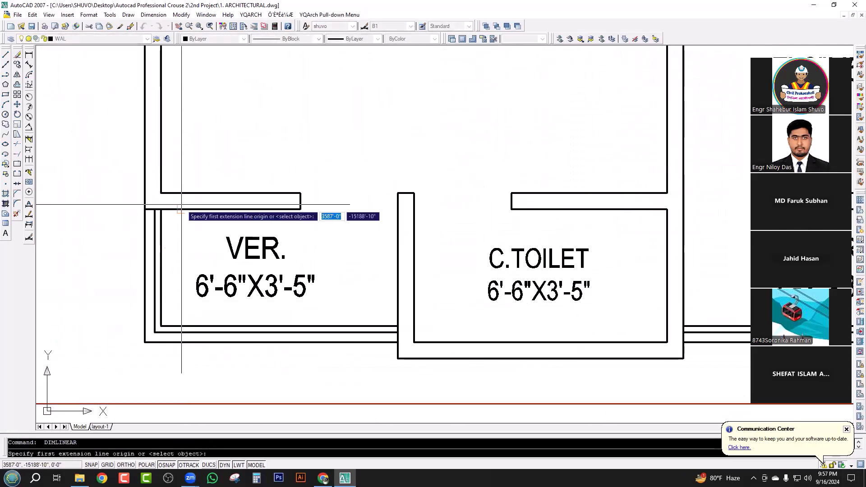
{"action": "scroll", "coordinate": [766, 241], "scroll_direction": "down", "scroll_amount": 5}
{"action": "scroll", "coordinate": [766, 242], "scroll_direction": "up", "scroll_amount": 6}
{"action": "scroll", "coordinate": [767, 242], "scroll_direction": "down", "scroll_amount": 3}
{"action": "left_click", "coordinate": [341, 228]}
{"action": "key", "text": "Escape"}
Step: Rotate the two door blocks below the upper bedrooms a quarter turn so that both leaves point up
{"action": "scroll", "coordinate": [320, 215], "scroll_direction": "up", "scroll_amount": 6}
{"action": "left_click", "coordinate": [447, 289]}
{"action": "left_click", "coordinate": [355, 249]}
{"action": "scroll", "coordinate": [374, 288], "scroll_direction": "up", "scroll_amount": 1}
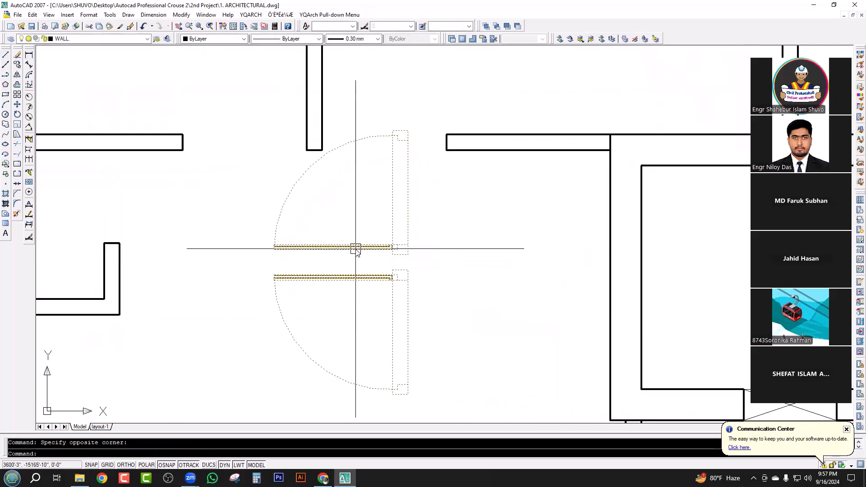
Step: Move both doors up into the entrance openings of the two BED rooms, one on each side of their dividing wall
{"action": "left_click", "coordinate": [399, 300]}
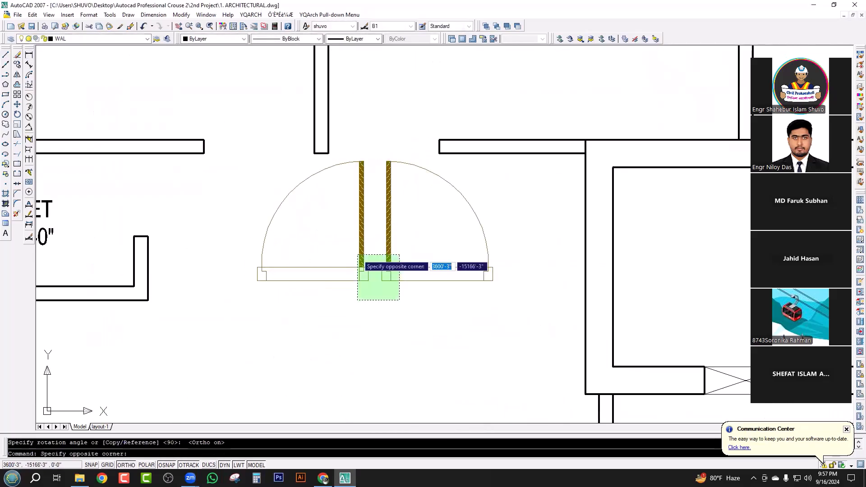
{"action": "left_click", "coordinate": [357, 253]}
{"action": "type", "text": "m"}
{"action": "key", "text": "space"}
{"action": "left_click", "coordinate": [381, 281]}
{"action": "scroll", "coordinate": [315, 165], "scroll_direction": "up", "scroll_amount": 3}
{"action": "left_click", "coordinate": [341, 140]}
{"action": "scroll", "coordinate": [429, 309], "scroll_direction": "down", "scroll_amount": 5}
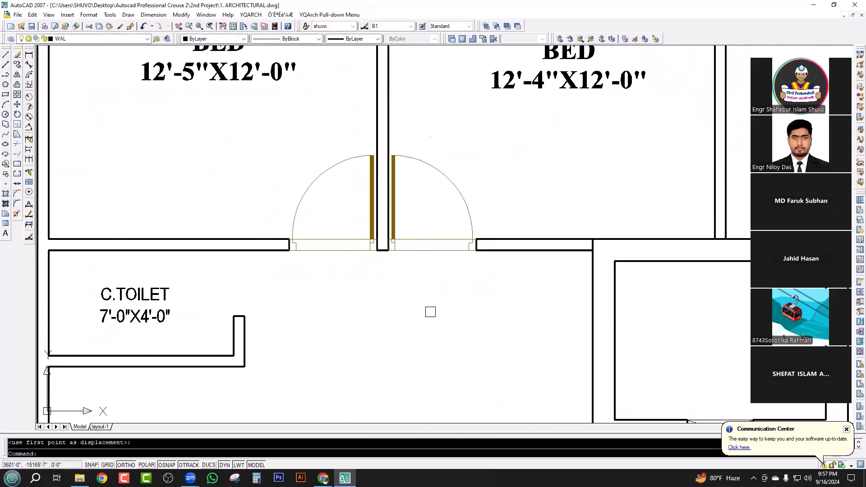
Step: Mirror a copy of the 12'-5"X12'-0" BED door downward into the DRAWING CUM DINING room, keeping the original
{"action": "scroll", "coordinate": [363, 289], "scroll_direction": "up", "scroll_amount": 3}
{"action": "scroll", "coordinate": [316, 286], "scroll_direction": "down", "scroll_amount": 4}
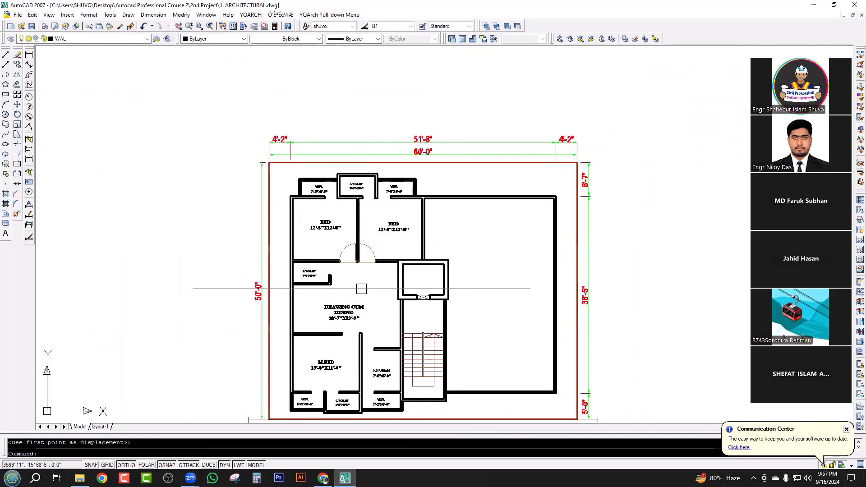
{"action": "scroll", "coordinate": [355, 284], "scroll_direction": "up", "scroll_amount": 3}
{"action": "type", "text": "mi"}
{"action": "key", "text": "space"}
{"action": "left_click", "coordinate": [367, 260]}
{"action": "left_click", "coordinate": [396, 260]}
{"action": "key", "text": "space"}
{"action": "scroll", "coordinate": [332, 378], "scroll_direction": "up", "scroll_amount": 3}
Step: Move the mirrored door down into the M.BED entrance opening beside the kitchen-side wall and save the drawing
{"action": "left_click", "coordinate": [347, 311]}
{"action": "left_click", "coordinate": [341, 325]}
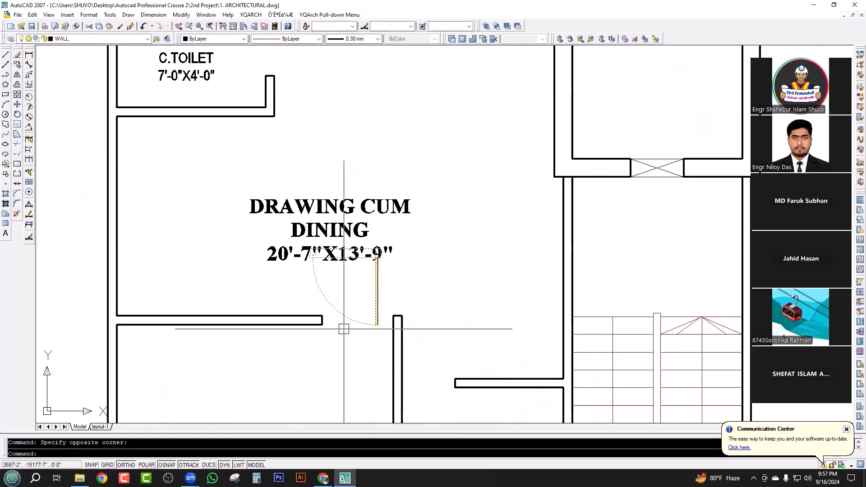
{"action": "type", "text": "m"}
{"action": "key", "text": "space"}
{"action": "scroll", "coordinate": [343, 329], "scroll_direction": "up", "scroll_amount": 4}
{"action": "scroll", "coordinate": [410, 233], "scroll_direction": "down", "scroll_amount": 4}
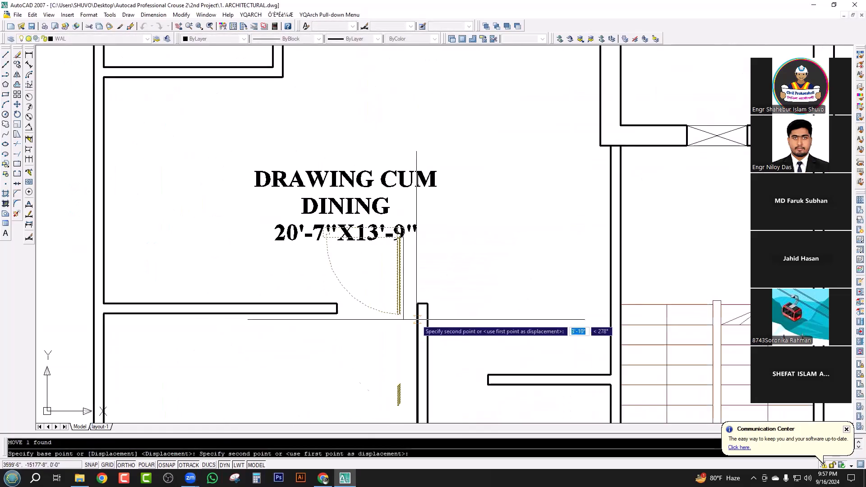
{"action": "left_click", "coordinate": [415, 295]}
{"action": "middle_click_drag", "start_coordinate": [378, 329], "coordinate": [340, 320]}
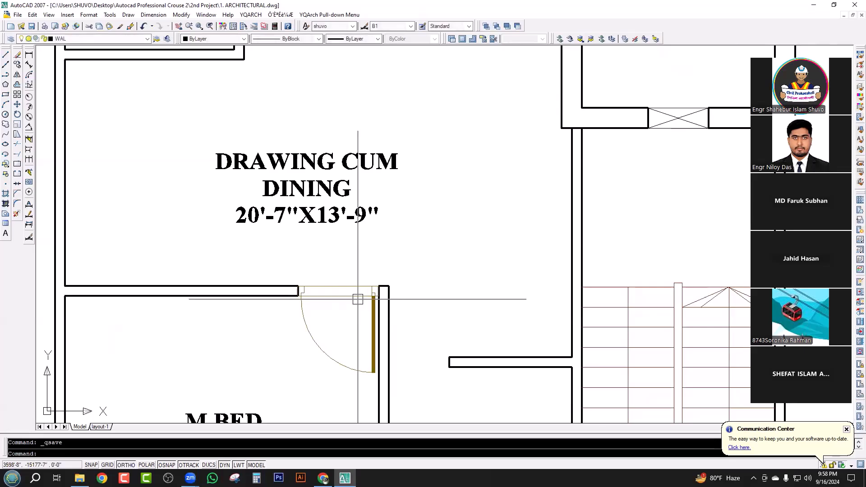
Step: Add a linear dimension below the door opening of the 12'-5"X12'-0" BED, from jamb to jamb
{"action": "scroll", "coordinate": [357, 298], "scroll_direction": "down", "scroll_amount": 4}
{"action": "scroll", "coordinate": [357, 194], "scroll_direction": "up", "scroll_amount": 4}
{"action": "key", "text": "Escape"}
{"action": "scroll", "coordinate": [358, 237], "scroll_direction": "down", "scroll_amount": 5}
{"action": "scroll", "coordinate": [358, 291], "scroll_direction": "down", "scroll_amount": 2}
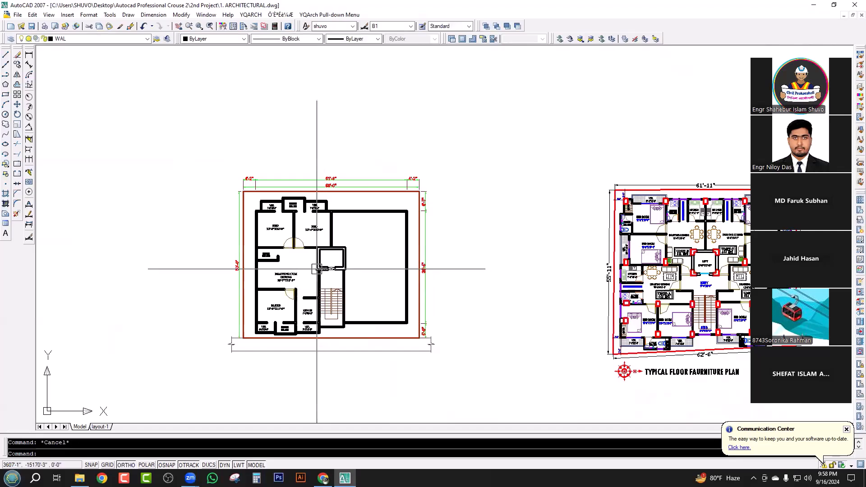
{"action": "scroll", "coordinate": [307, 269], "scroll_direction": "up", "scroll_amount": 10}
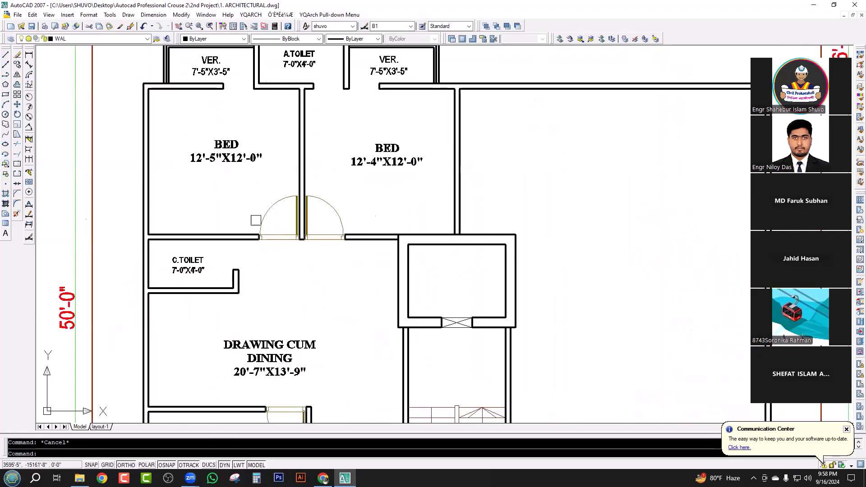
{"action": "left_click", "coordinate": [29, 54]}
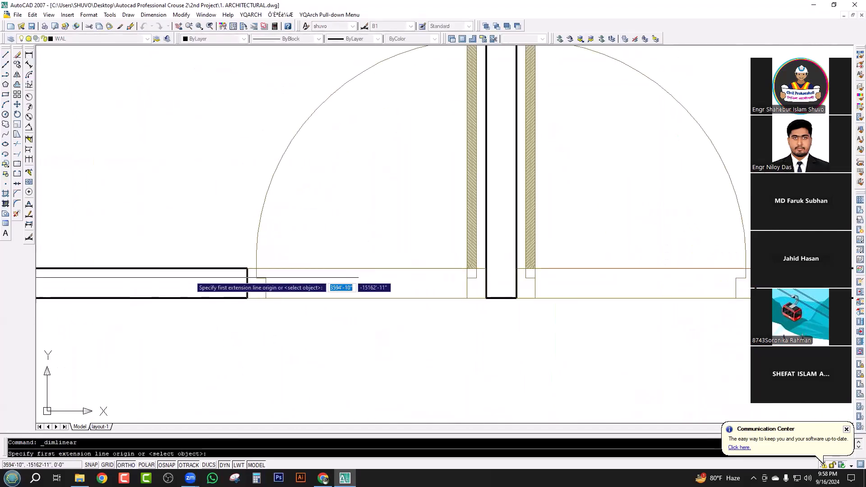
{"action": "left_click", "coordinate": [247, 298]}
{"action": "left_click", "coordinate": [486, 298]}
{"action": "left_click", "coordinate": [378, 363]}
{"action": "scroll", "coordinate": [378, 311], "scroll_direction": "down", "scroll_amount": 5}
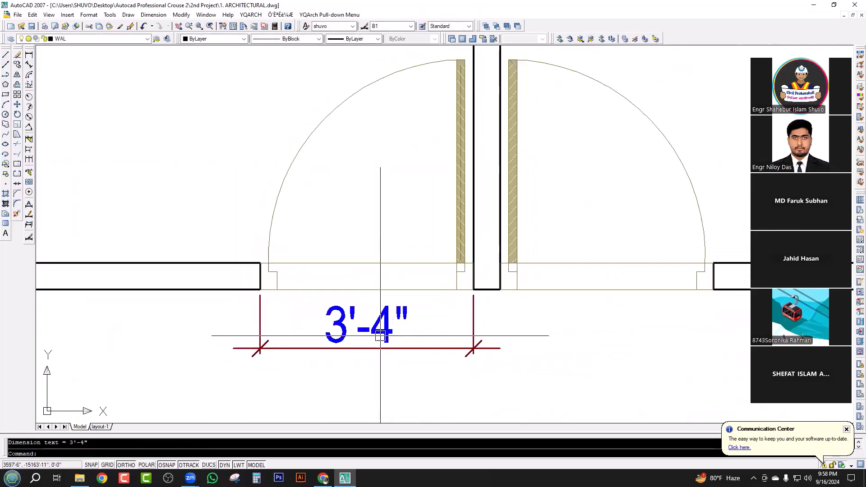
{"action": "middle_click_drag", "start_coordinate": [410, 338], "coordinate": [313, 250]}
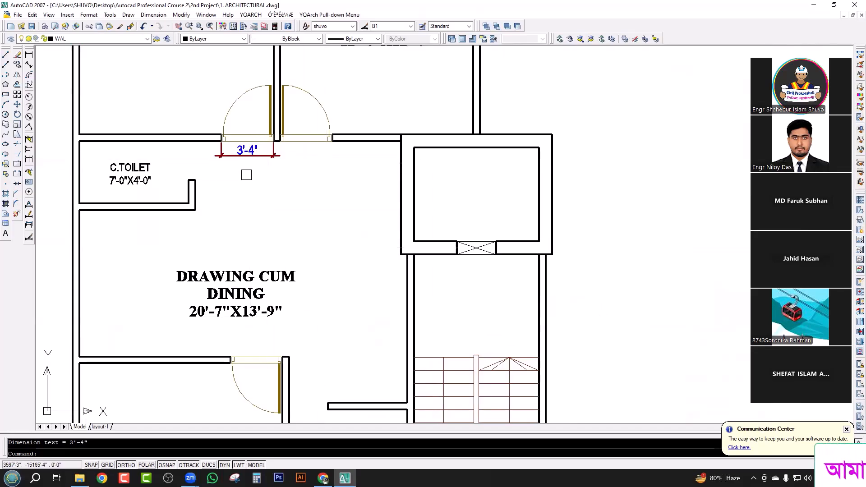
Step: Delete the dimension below the 12'-5"X12'-0" BED door and save the drawing
{"action": "middle_click_drag", "start_coordinate": [345, 77], "coordinate": [388, 170]}
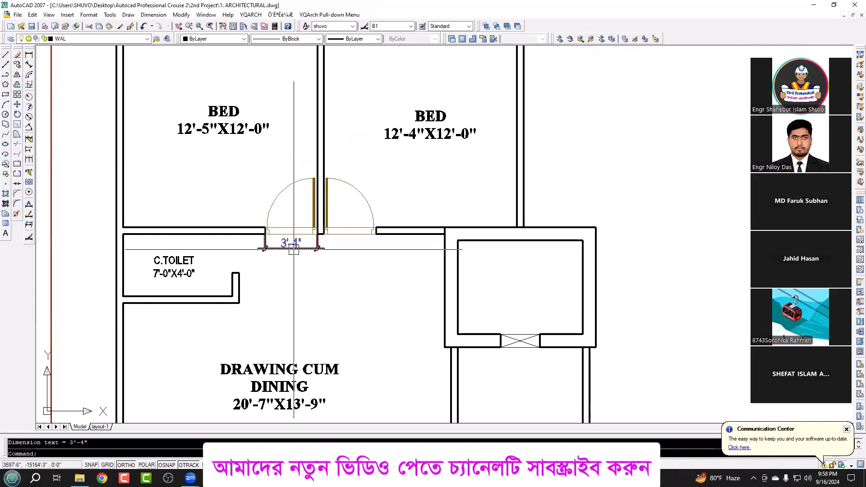
{"action": "key", "text": "Escape"}
{"action": "scroll", "coordinate": [299, 261], "scroll_direction": "down", "scroll_amount": 6}
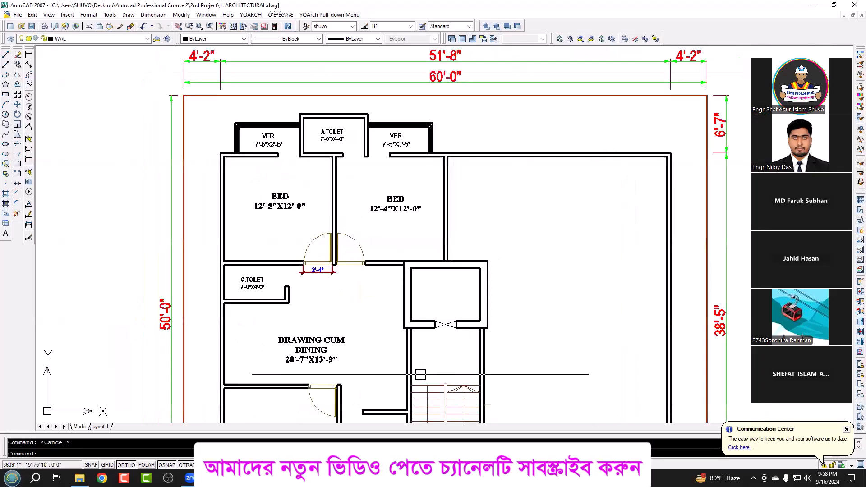
{"action": "scroll", "coordinate": [401, 366], "scroll_direction": "up", "scroll_amount": 7}
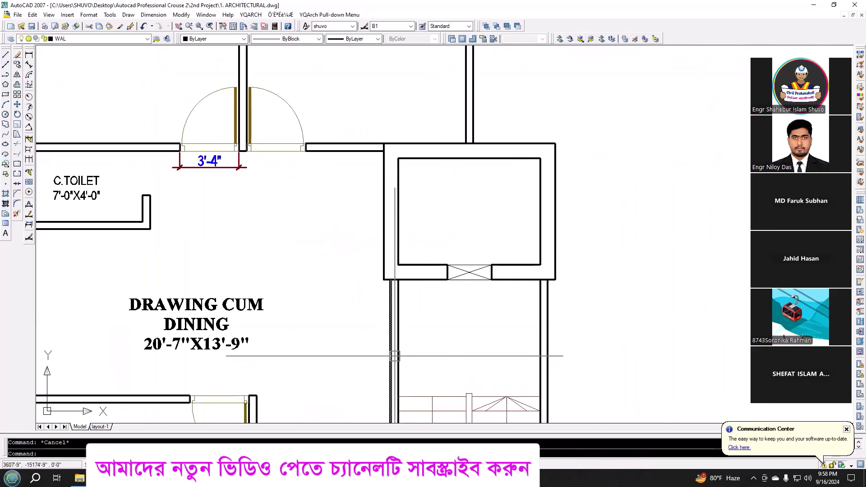
{"action": "left_click", "coordinate": [269, 191]}
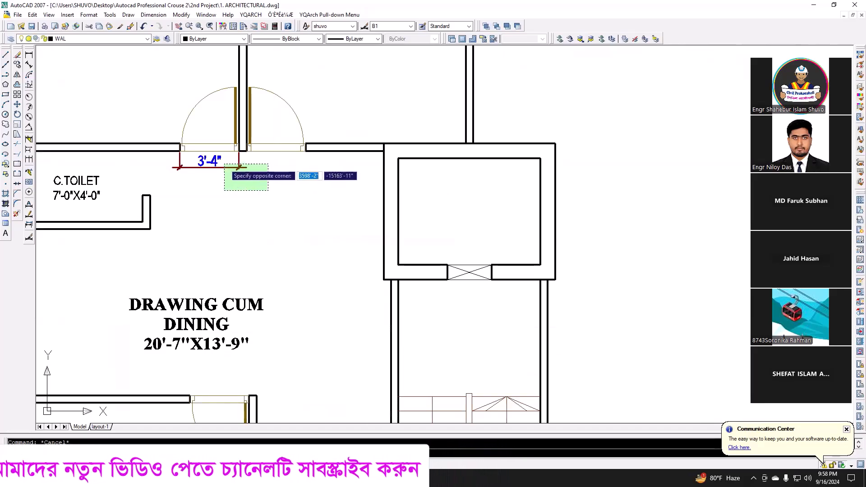
{"action": "left_click", "coordinate": [224, 166]}
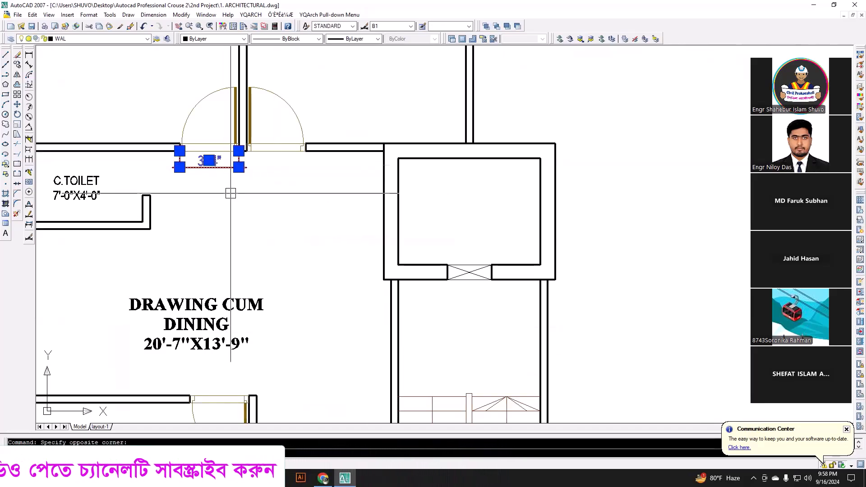
{"action": "key", "text": "Delete"}
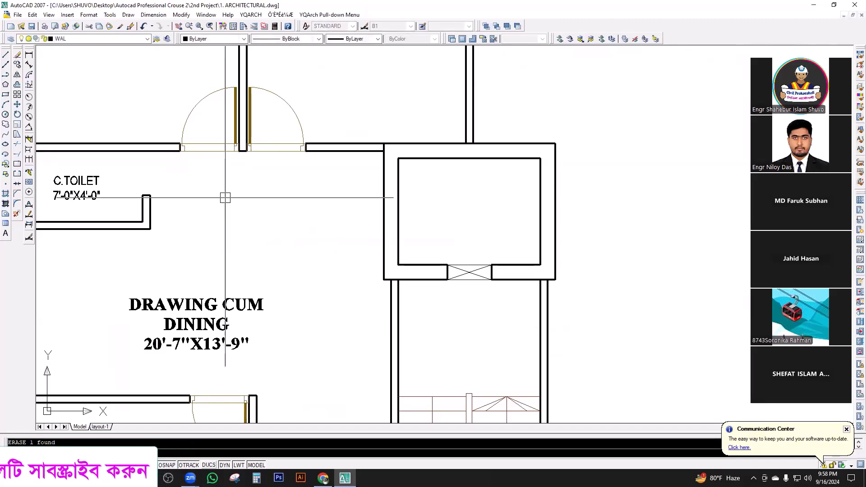
{"action": "key", "text": "ctrl+s"}
Step: Examine the UNIT-A entrance door opening between the drawing and dining room and the lobby on the reference plan
{"action": "scroll", "coordinate": [271, 200], "scroll_direction": "down", "scroll_amount": 5}
{"action": "scroll", "coordinate": [305, 120], "scroll_direction": "up", "scroll_amount": 6}
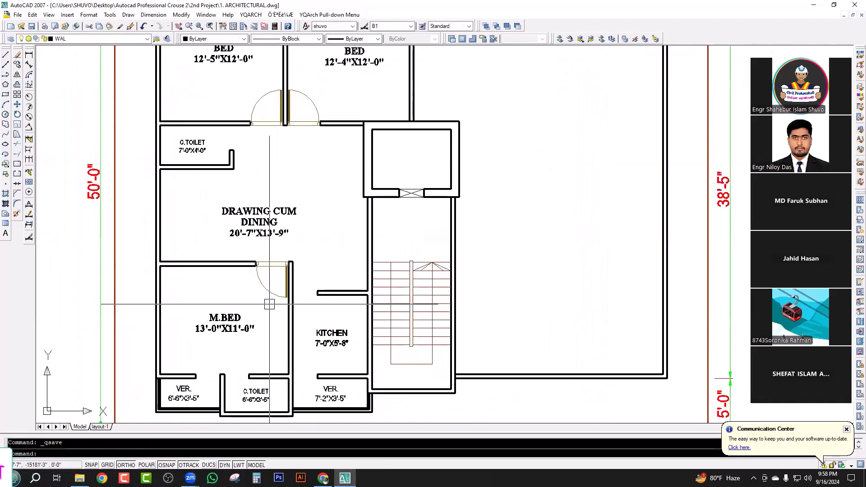
{"action": "scroll", "coordinate": [271, 301], "scroll_direction": "up", "scroll_amount": 2}
{"action": "scroll", "coordinate": [270, 300], "scroll_direction": "down", "scroll_amount": 5}
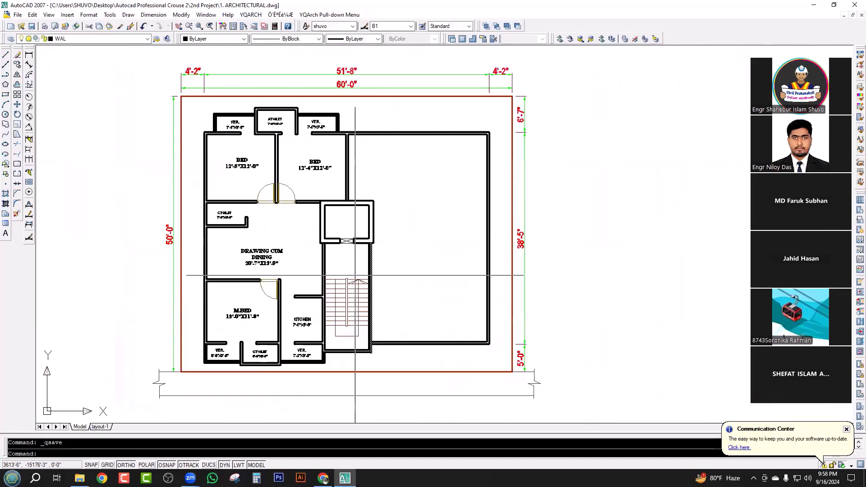
{"action": "scroll", "coordinate": [318, 253], "scroll_direction": "up", "scroll_amount": 5}
{"action": "scroll", "coordinate": [291, 251], "scroll_direction": "down", "scroll_amount": 5}
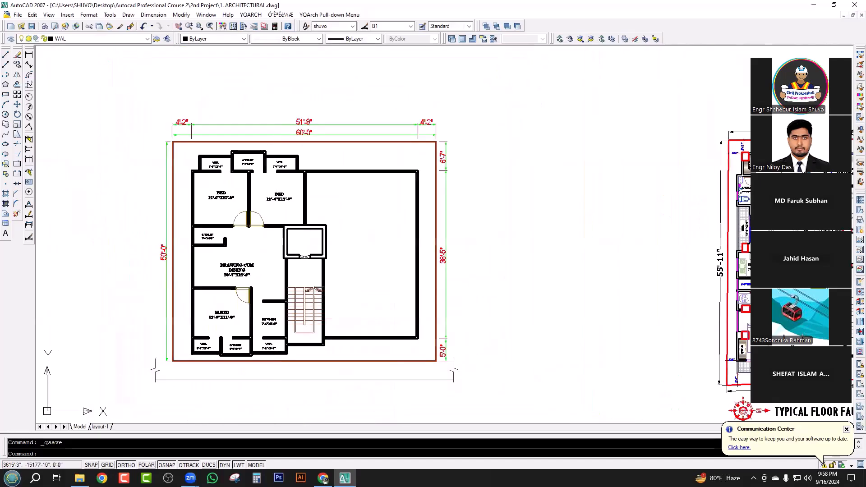
{"action": "scroll", "coordinate": [675, 279], "scroll_direction": "up", "scroll_amount": 10}
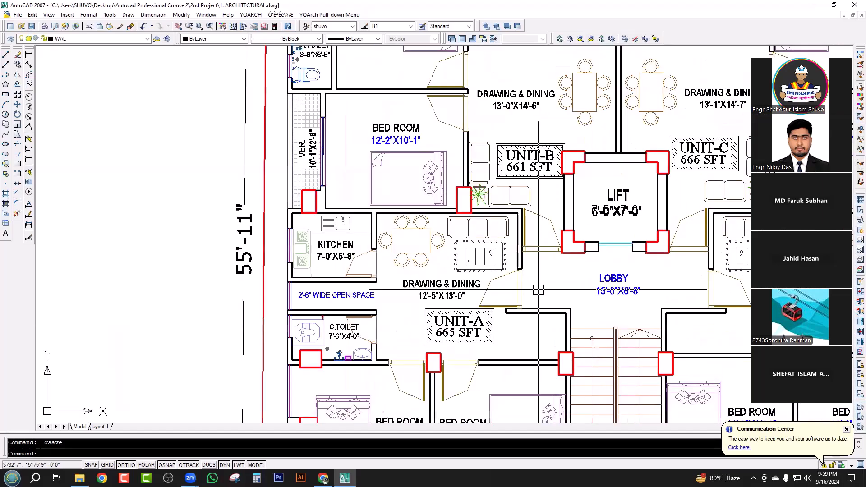
{"action": "left_click", "coordinate": [28, 54]}
{"action": "left_click", "coordinate": [505, 248]}
{"action": "left_click", "coordinate": [509, 330]}
{"action": "scroll", "coordinate": [523, 322], "scroll_direction": "up", "scroll_amount": 3}
{"action": "key", "text": "Escape"}
Step: Copy the UNIT-A entrance door from the reference plan into the DRAWING CUM DINING room, close to the stair wall
{"action": "left_click", "coordinate": [513, 234]}
{"action": "left_click", "coordinate": [395, 269]}
{"action": "key", "text": "Return"}
{"action": "key", "text": "Escape"}
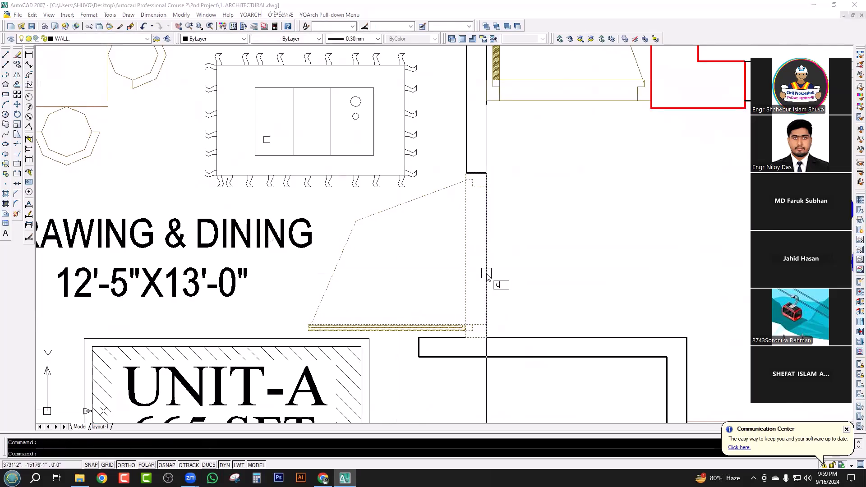
{"action": "type", "text": "CO"}
{"action": "key", "text": "Return"}
{"action": "left_click", "coordinate": [486, 273]}
{"action": "scroll", "coordinate": [649, 311], "scroll_direction": "down", "scroll_amount": 6}
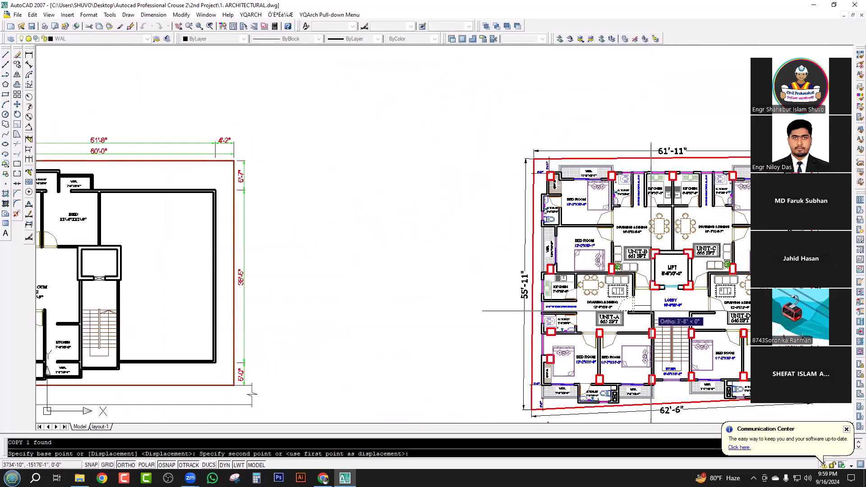
{"action": "scroll", "coordinate": [419, 325], "scroll_direction": "up", "scroll_amount": 8}
{"action": "left_click", "coordinate": [313, 356]}
{"action": "key", "text": "Escape"}
Step: Draw a vertical helper line from the first stair line to the lift wall and a horizontal line from its midpoint across the stair wall
{"action": "mouse_move", "coordinate": [346, 370]}
{"action": "middle_mouse_down"}
{"action": "mouse_move", "coordinate": [351, 264]}
{"action": "mouse_move", "coordinate": [446, 241]}
{"action": "middle_mouse_up"}
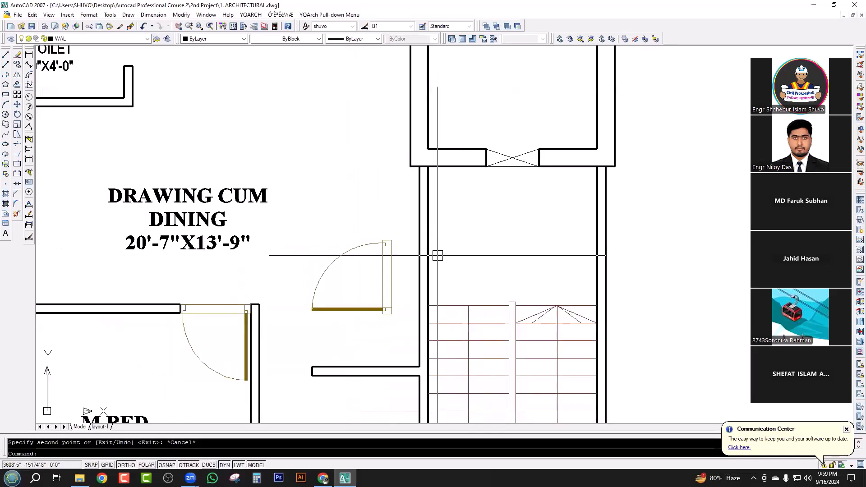
{"action": "type", "text": "L"}
{"action": "key", "text": "Return"}
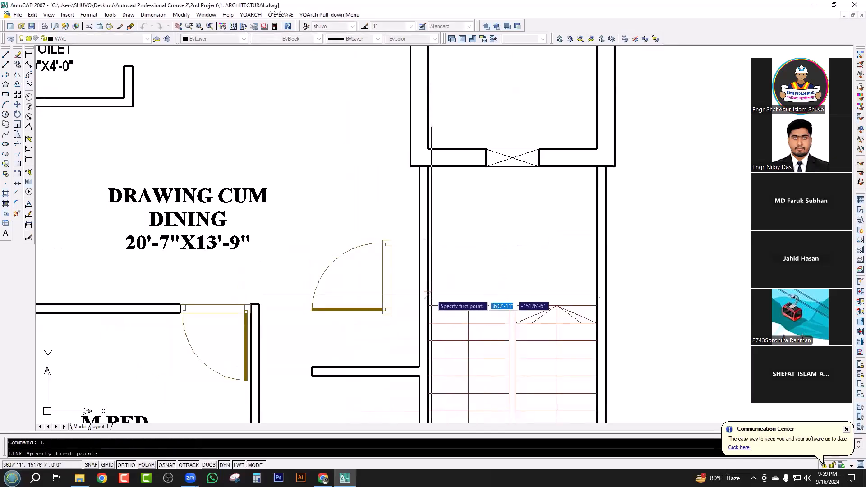
{"action": "left_click", "coordinate": [427, 306]}
{"action": "left_click", "coordinate": [438, 166]}
{"action": "key", "text": "Escape"}
{"action": "key", "text": "space"}
{"action": "left_click", "coordinate": [441, 235]}
{"action": "left_click", "coordinate": [317, 235]}
{"action": "key", "text": "Escape"}
Step: Offset the horizontal helper line 21 inches both upward and downward to mark the entrance opening
{"action": "key", "text": "space"}
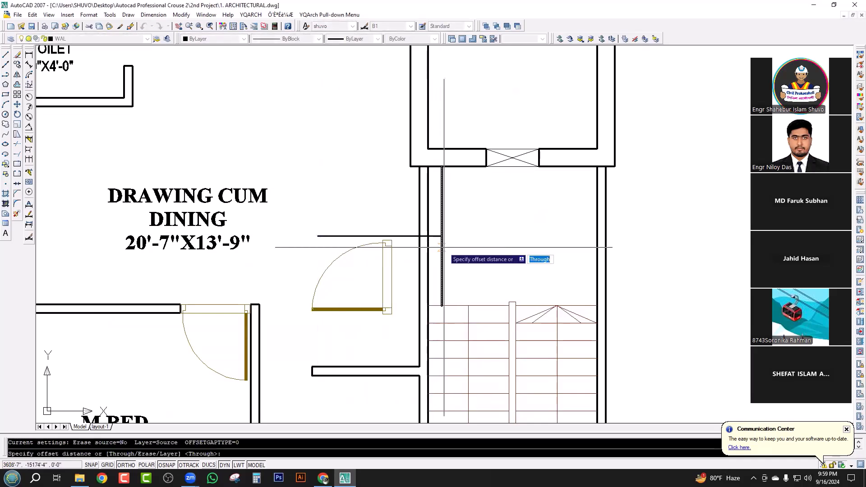
{"action": "type", "text": "21"}
{"action": "key", "text": "space"}
{"action": "scroll", "coordinate": [397, 224], "scroll_direction": "up", "scroll_amount": 1}
{"action": "left_click", "coordinate": [409, 242]}
{"action": "left_click", "coordinate": [412, 227]}
{"action": "left_click", "coordinate": [408, 241]}
{"action": "left_click", "coordinate": [416, 293]}
{"action": "key", "text": "Escape"}
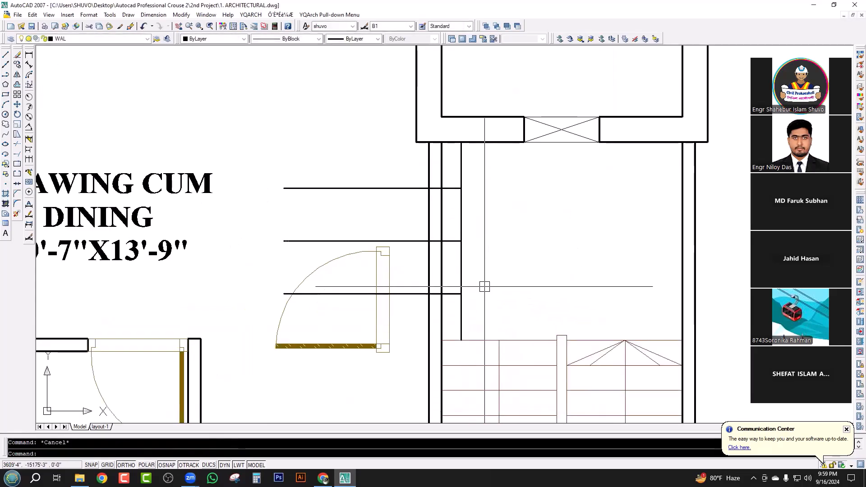
Step: Trim the stair wall between the two outer offset lines and cut those lines back to the wall faces to form the entrance opening
{"action": "type", "text": "tr"}
{"action": "key", "text": "space"}
{"action": "key", "text": "space"}
{"action": "scroll", "coordinate": [445, 227], "scroll_direction": "up", "scroll_amount": 3}
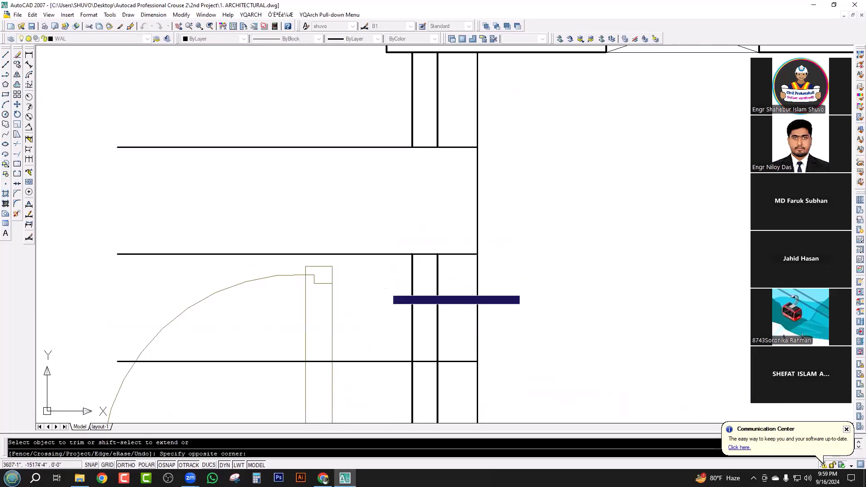
{"action": "left_click", "coordinate": [464, 123]}
{"action": "left_click", "coordinate": [447, 369]}
{"action": "left_click", "coordinate": [385, 361]}
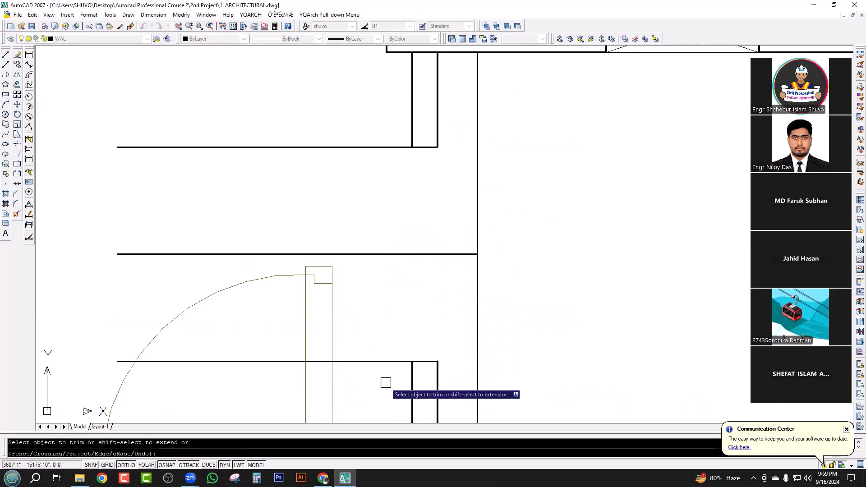
{"action": "left_click", "coordinate": [386, 147]}
{"action": "key", "text": "Escape"}
Step: Erase the leftover vertical and horizontal helper lines around the new entrance opening
{"action": "left_click", "coordinate": [531, 202]}
{"action": "left_click", "coordinate": [440, 263]}
{"action": "left_click", "coordinate": [245, 362]}
{"action": "type", "text": "e"}
{"action": "key", "text": "space"}
{"action": "left_click", "coordinate": [387, 143]}
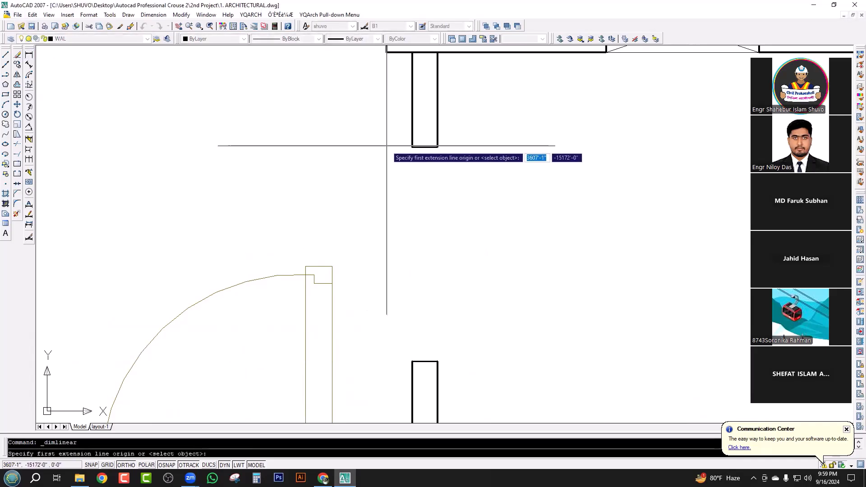
{"action": "left_click", "coordinate": [527, 184]}
{"action": "key", "text": "Escape"}
{"action": "key", "text": "Escape"}
{"action": "left_click", "coordinate": [432, 147]}
{"action": "key", "text": "Escape"}
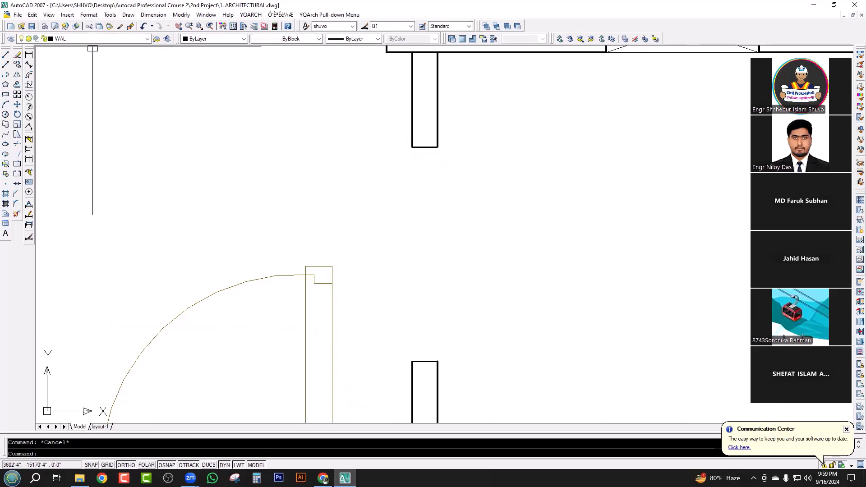
Step: Make WALL the current layer
{"action": "left_click", "coordinate": [95, 39]}
{"action": "left_click", "coordinate": [72, 182]}
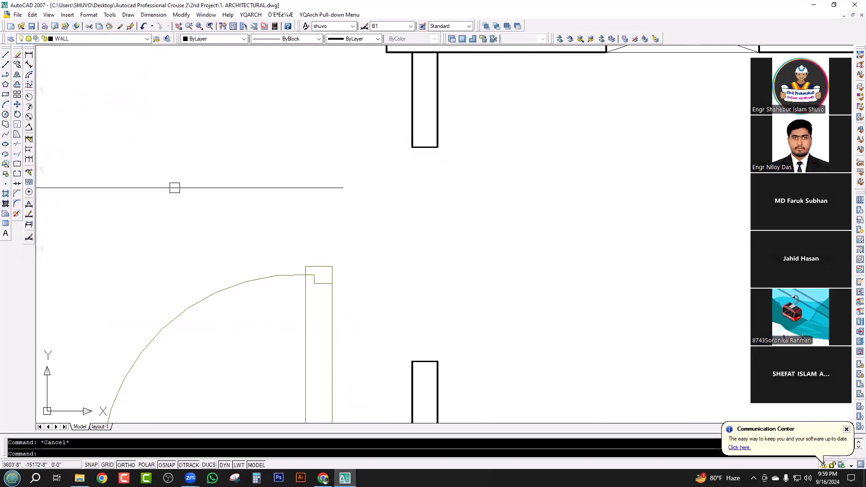
{"action": "left_click", "coordinate": [364, 125]}
{"action": "key", "text": "Escape"}
Step: Match the new jamb lines of the entrance opening to the properties of the stair wall and save the drawing
{"action": "type", "text": "ma"}
{"action": "key", "text": "space"}
{"action": "left_click", "coordinate": [412, 126]}
{"action": "left_click", "coordinate": [381, 104]}
{"action": "left_click", "coordinate": [498, 391]}
{"action": "key", "text": "Return"}
{"action": "key", "text": "ctrl+s"}
Step: Copy the M.BED door up to the free space between the DRAWING CUM DINING label and the new entrance opening
{"action": "scroll", "coordinate": [406, 298], "scroll_direction": "down", "scroll_amount": 2}
{"action": "left_click", "coordinate": [348, 311]}
{"action": "key", "text": "Escape"}
{"action": "left_click", "coordinate": [170, 354]}
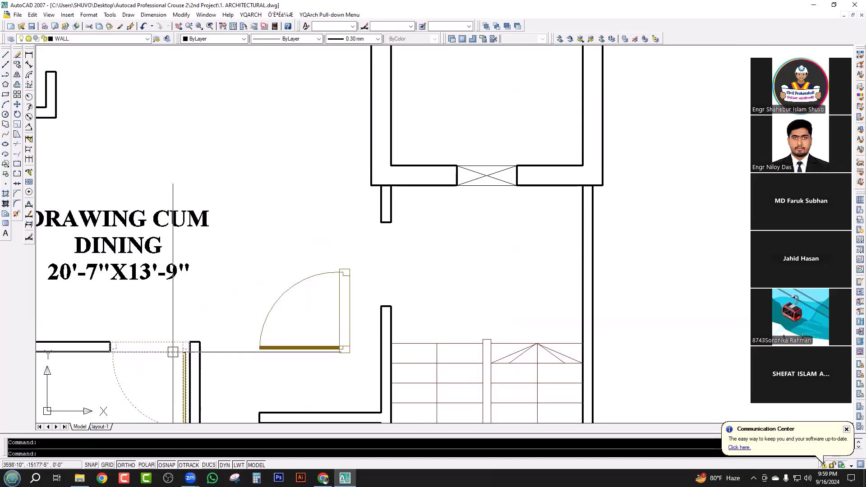
{"action": "type", "text": "co"}
{"action": "key", "text": "space"}
{"action": "left_click", "coordinate": [172, 351]}
{"action": "left_click", "coordinate": [304, 234]}
{"action": "key", "text": "Escape"}
Step: Move the door brought from the reference plan out of the way, across the lobby to beyond its far wall
{"action": "left_click", "coordinate": [346, 302]}
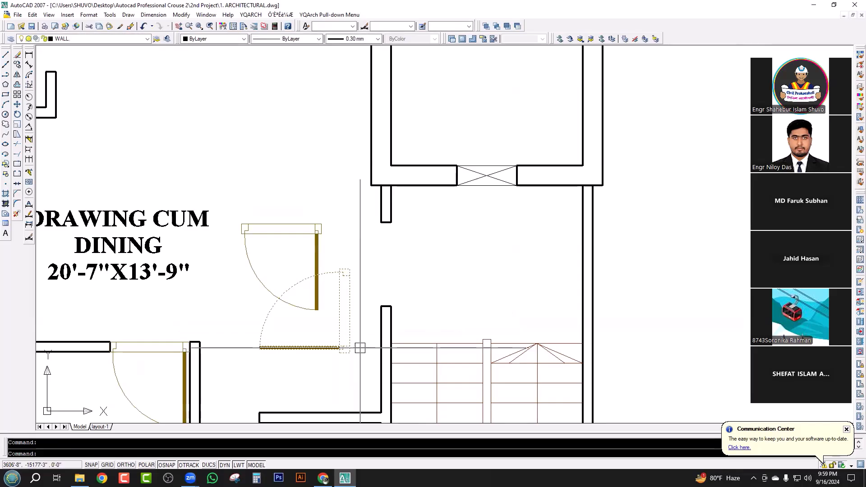
{"action": "type", "text": "m"}
{"action": "key", "text": "space"}
{"action": "left_click", "coordinate": [352, 306]}
{"action": "left_click", "coordinate": [670, 263]}
Step: Rotate the copied M.BED door a quarter turn clockwise so its frame stands vertically facing the entrance opening
{"action": "left_click", "coordinate": [322, 247]}
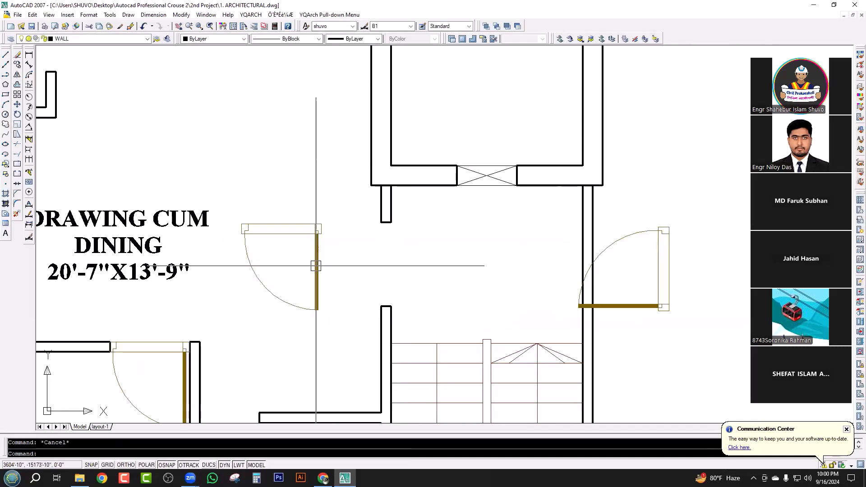
{"action": "scroll", "coordinate": [304, 238], "scroll_direction": "up", "scroll_amount": 2}
{"action": "left_click", "coordinate": [305, 238]}
{"action": "left_click", "coordinate": [287, 229]}
{"action": "key", "text": "space"}
{"action": "left_click", "coordinate": [287, 248]}
{"action": "key", "text": "F8"}
{"action": "left_click", "coordinate": [286, 352]}
{"action": "left_click", "coordinate": [312, 297]}
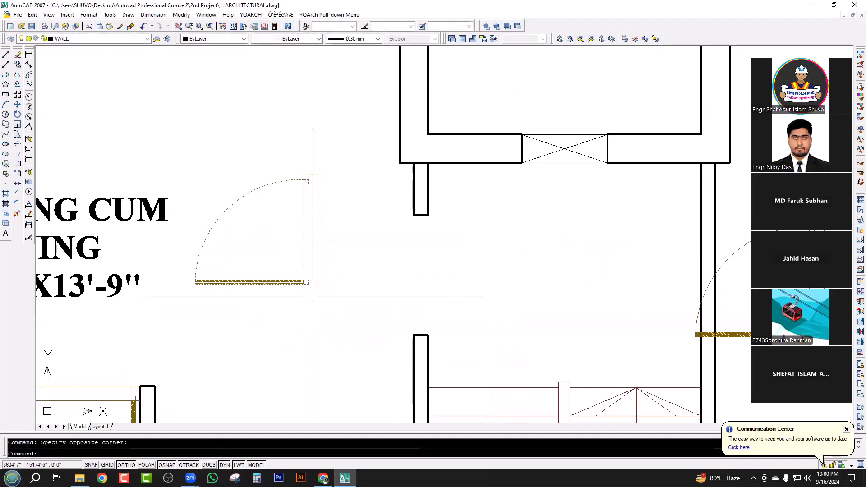
{"action": "type", "text": "m"}
{"action": "key", "text": "space"}
{"action": "left_click", "coordinate": [314, 296]}
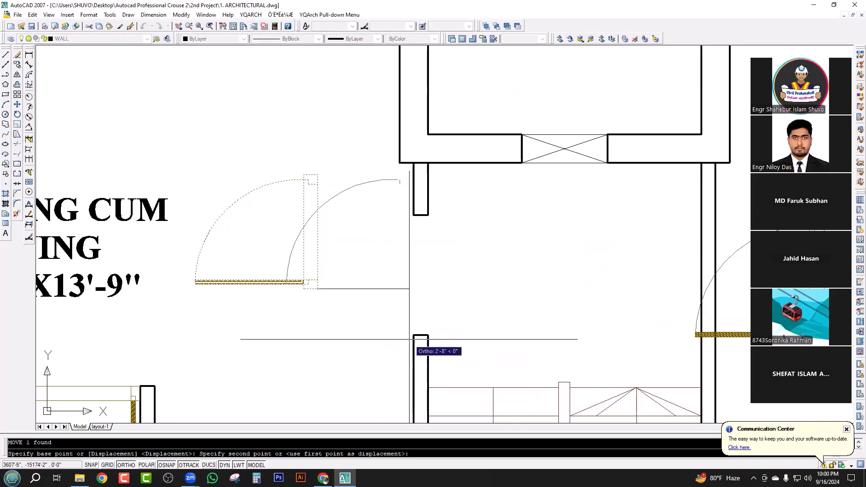
{"action": "key", "text": "Escape"}
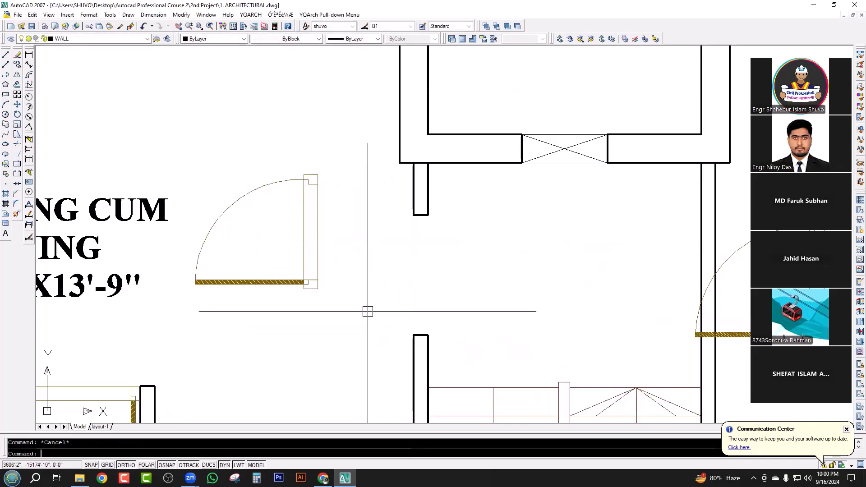
{"action": "type", "text": "a"}
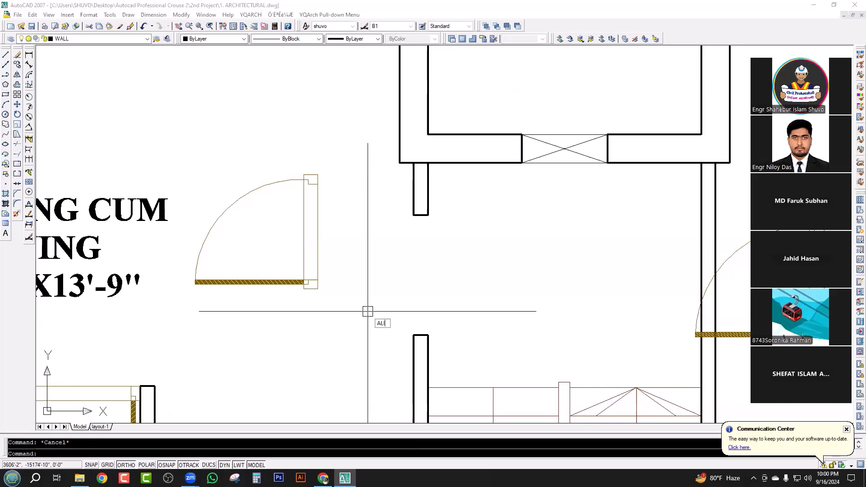
{"action": "type", "text": "li"}
{"action": "key", "text": "space"}
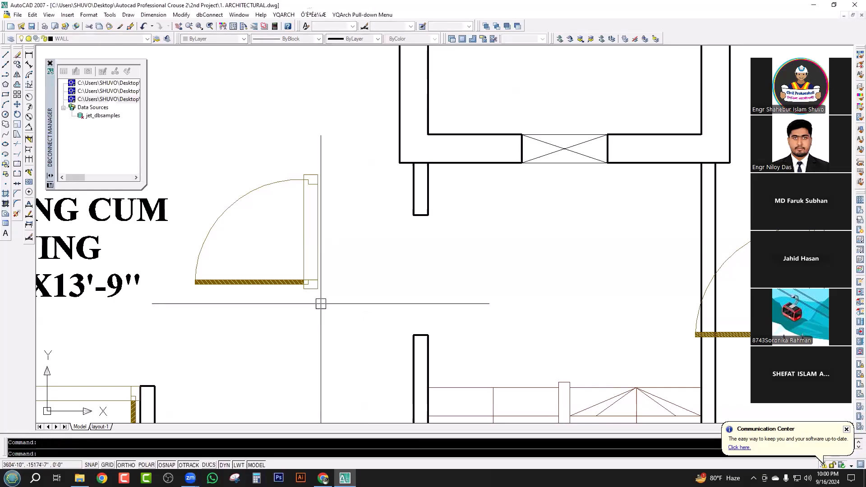
{"action": "key", "text": "ctrl+6"}
{"action": "scroll", "coordinate": [198, 273], "scroll_direction": "down", "scroll_amount": 1}
{"action": "middle_click_drag", "start_coordinate": [292, 286], "coordinate": [359, 266]}
{"action": "scroll", "coordinate": [361, 246], "scroll_direction": "down", "scroll_amount": 3}
{"action": "left_click", "coordinate": [360, 250]}
{"action": "scroll", "coordinate": [586, 266], "scroll_direction": "up", "scroll_amount": 1}
{"action": "left_click", "coordinate": [423, 301]}
{"action": "type", "text": "sc"}
{"action": "left_click", "coordinate": [438, 283]}
{"action": "scroll", "coordinate": [457, 276], "scroll_direction": "down", "scroll_amount": 4}
{"action": "key", "text": "Escape"}
Step: Try to align the rotated door's outer frame corners with the jamb corners of the entrance opening
{"action": "scroll", "coordinate": [457, 276], "scroll_direction": "up", "scroll_amount": 4}
{"action": "scroll", "coordinate": [58, 232], "scroll_direction": "up", "scroll_amount": 3}
{"action": "scroll", "coordinate": [330, 332], "scroll_direction": "down", "scroll_amount": 1}
{"action": "type", "text": "al"}
{"action": "left_click", "coordinate": [324, 305]}
{"action": "left_click", "coordinate": [471, 366]}
{"action": "left_click", "coordinate": [324, 154]}
{"action": "left_click", "coordinate": [471, 207]}
{"action": "key", "text": "space"}
Step: Align the door's two outer frame corners to the far jamb corners of the entrance opening, scaling the door to fit
{"action": "type", "text": "al"}
{"action": "key", "text": "space"}
{"action": "scroll", "coordinate": [351, 339], "scroll_direction": "up", "scroll_amount": 3}
{"action": "left_click", "coordinate": [347, 284]}
{"action": "key", "text": "Escape"}
{"action": "key", "text": "space"}
{"action": "left_click", "coordinate": [348, 284]}
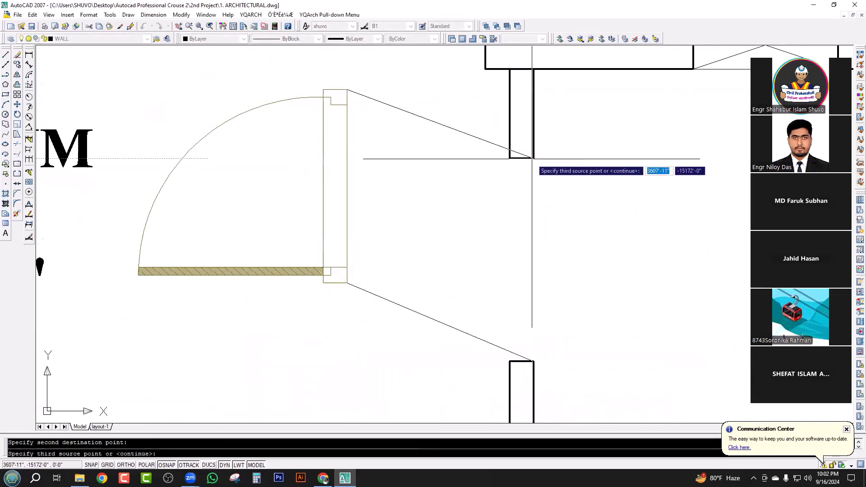
{"action": "left_click", "coordinate": [533, 159]}
{"action": "type", "text": "y"}
Step: Move the scaled door out of the entrance opening into the free space beside the DRAWING CUM DINING label
{"action": "scroll", "coordinate": [547, 160], "scroll_direction": "up", "scroll_amount": 6}
{"action": "scroll", "coordinate": [428, 226], "scroll_direction": "down", "scroll_amount": 6}
{"action": "scroll", "coordinate": [356, 304], "scroll_direction": "up", "scroll_amount": 3}
{"action": "type", "text": "m"}
{"action": "left_click", "coordinate": [351, 304]}
{"action": "left_click", "coordinate": [320, 201]}
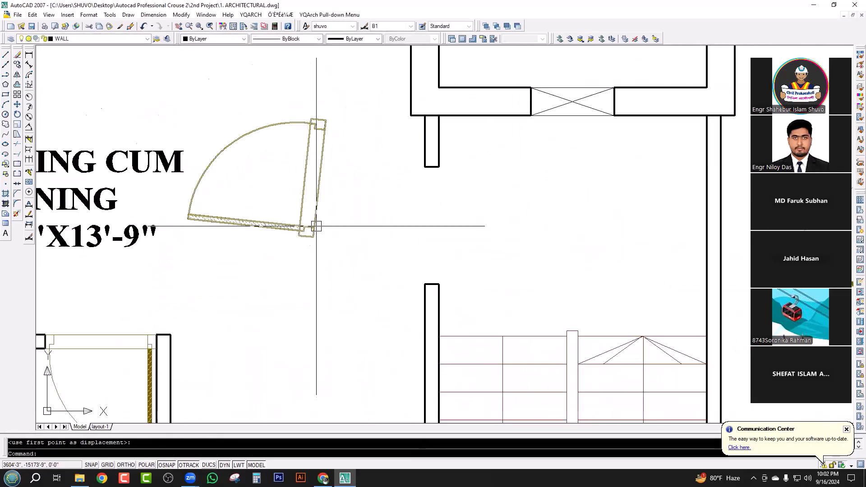